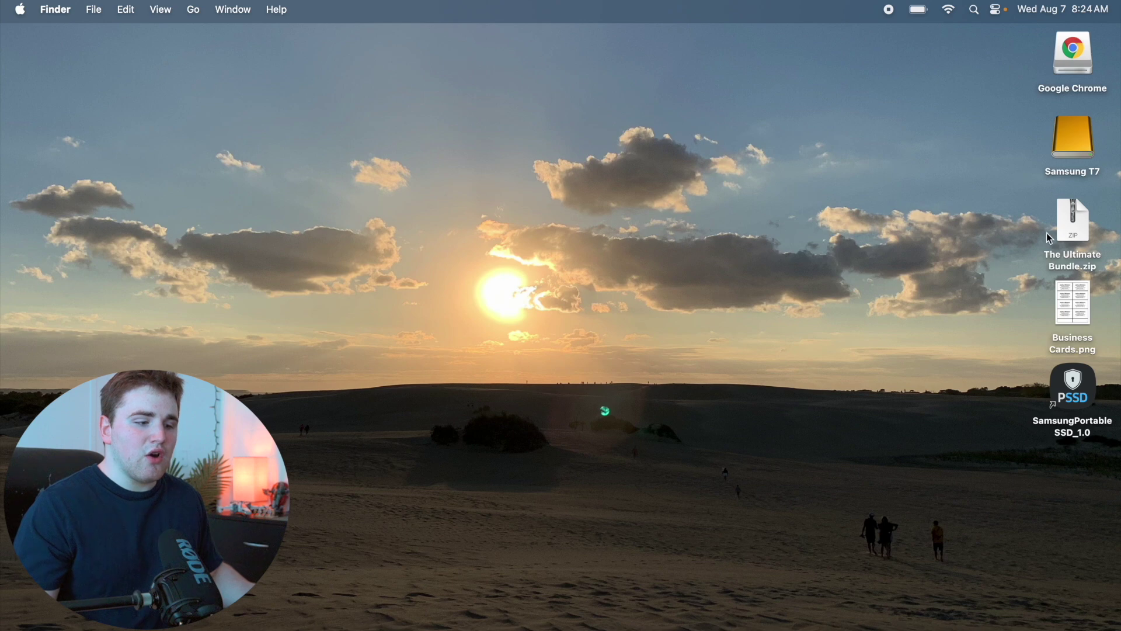
# Step: Extract The Ultimate Bundle zip archive on the desktop
pyautogui.doubleClick(1070, 230)
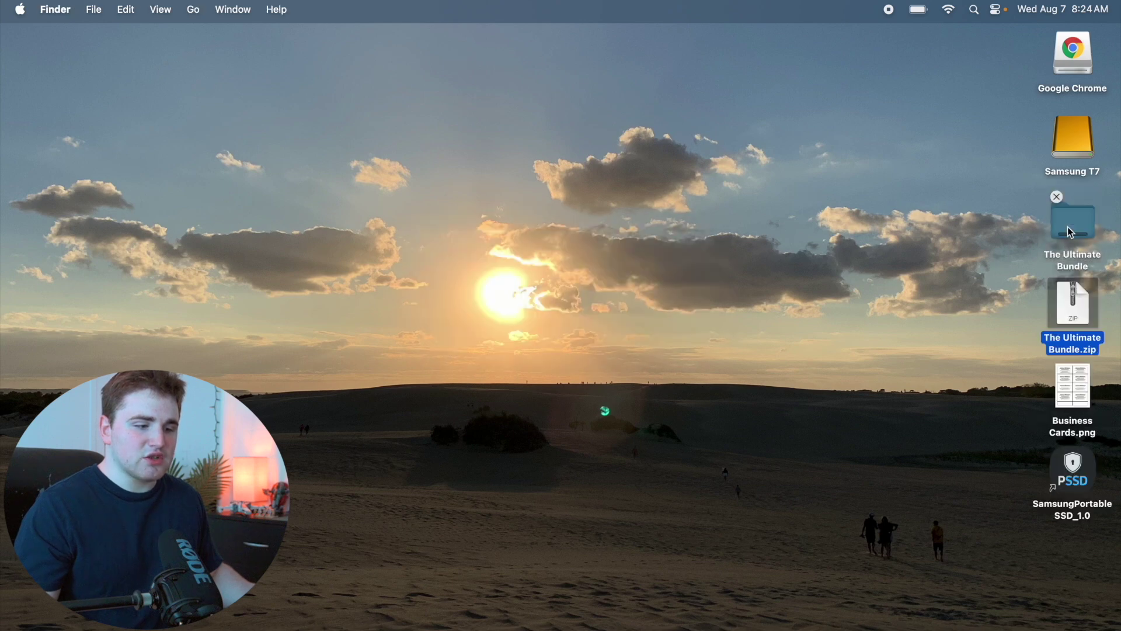
pyautogui.click(997, 232)
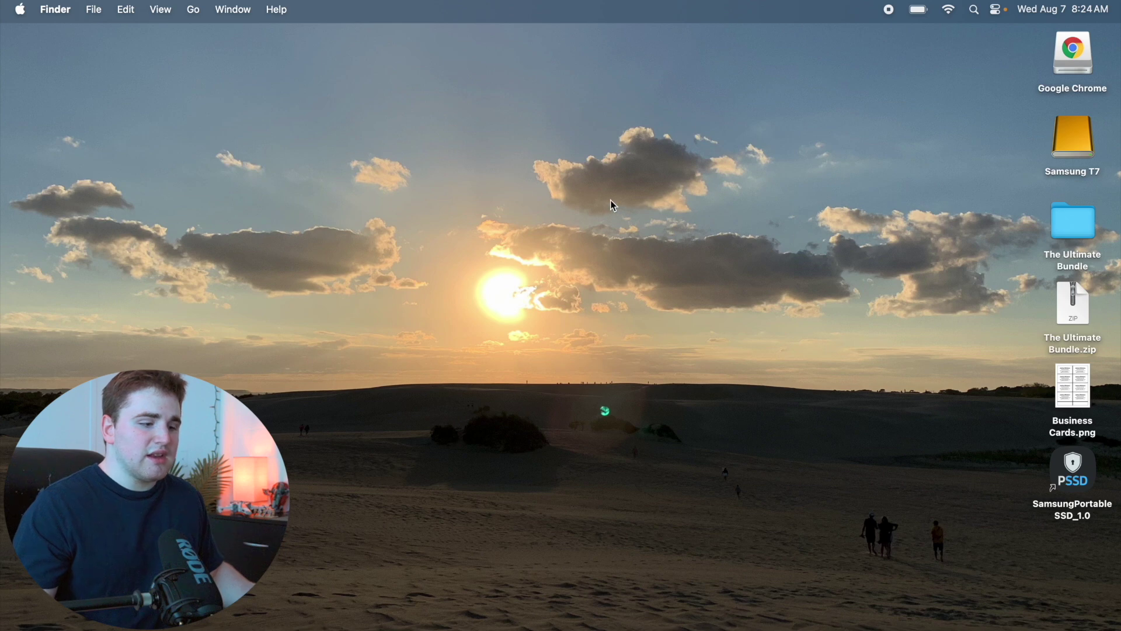
pyautogui.hotkey('ctrl', 'Up')
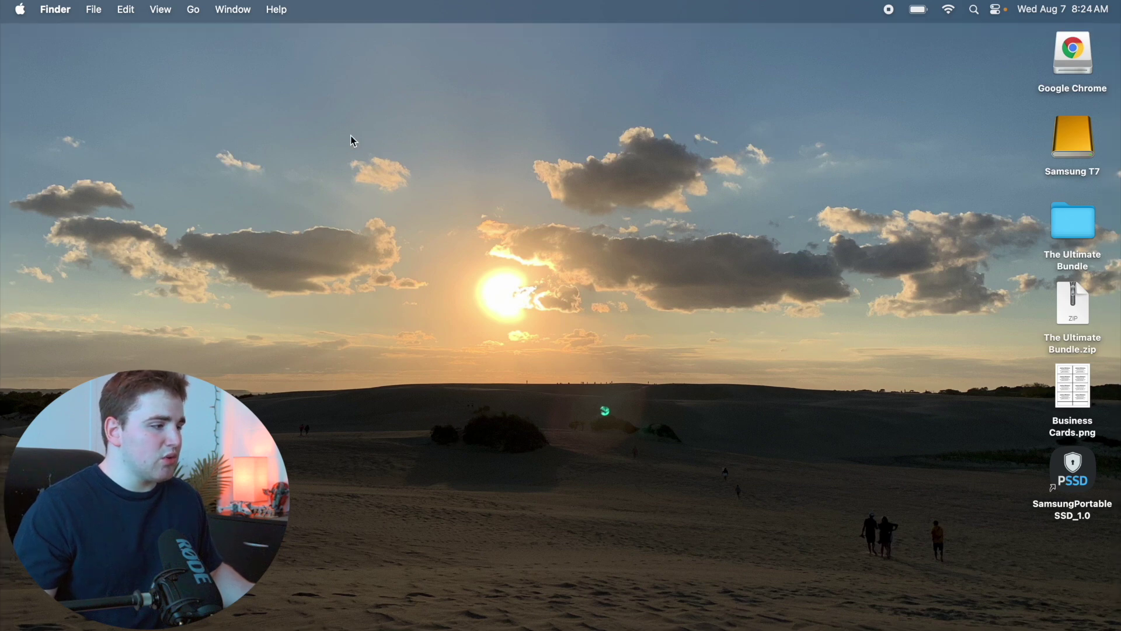
# Step: Navigate from the Home folder into Movies > Motion Templates
pyautogui.click(193, 11)
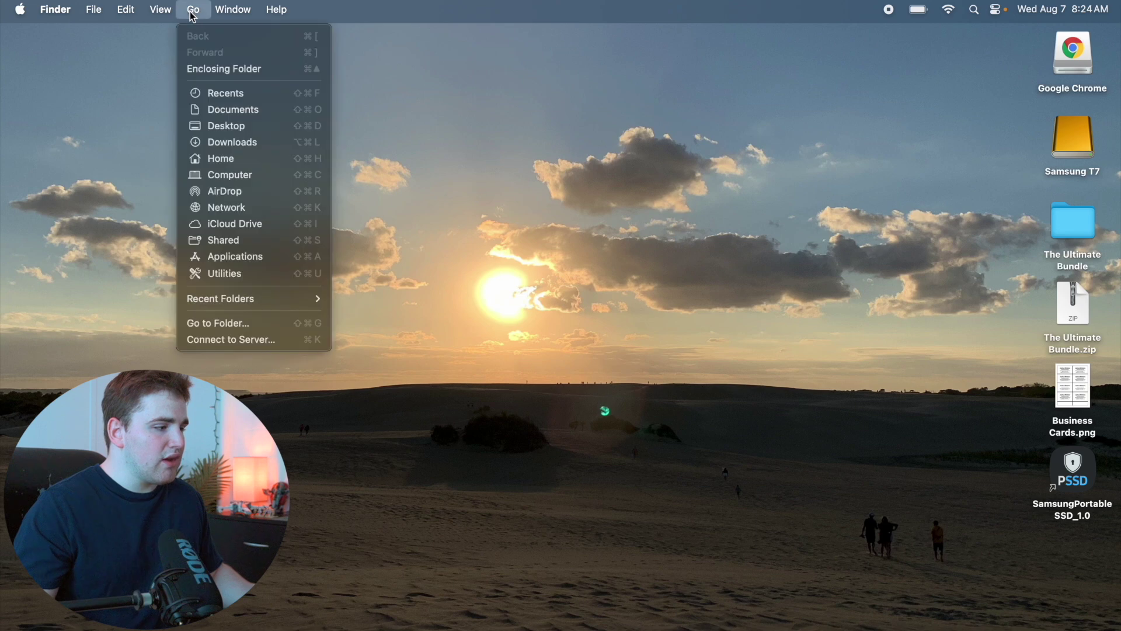
pyautogui.click(223, 160)
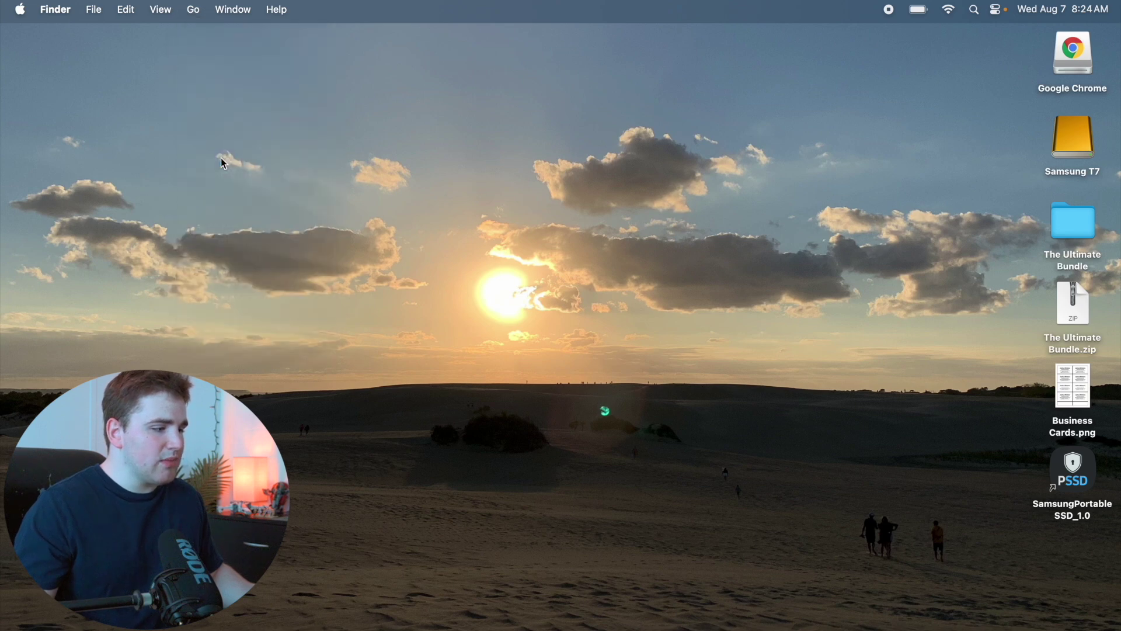
pyautogui.doubleClick(632, 185)
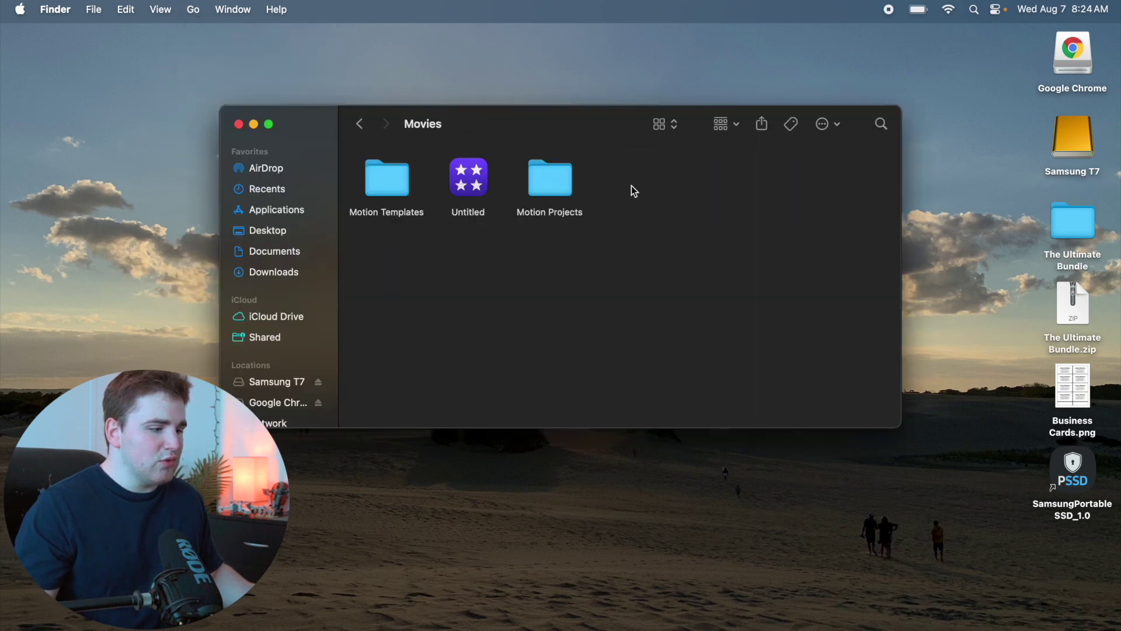
pyautogui.doubleClick(384, 185)
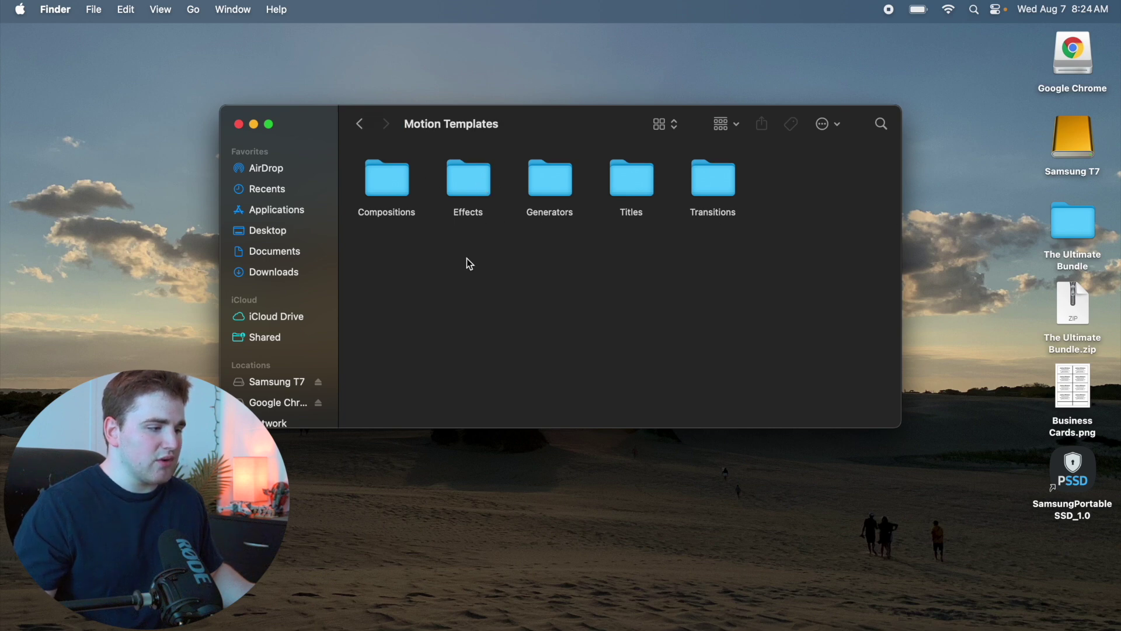
# Step: Open the Effects folder inside Motion Templates
pyautogui.doubleClick(471, 185)
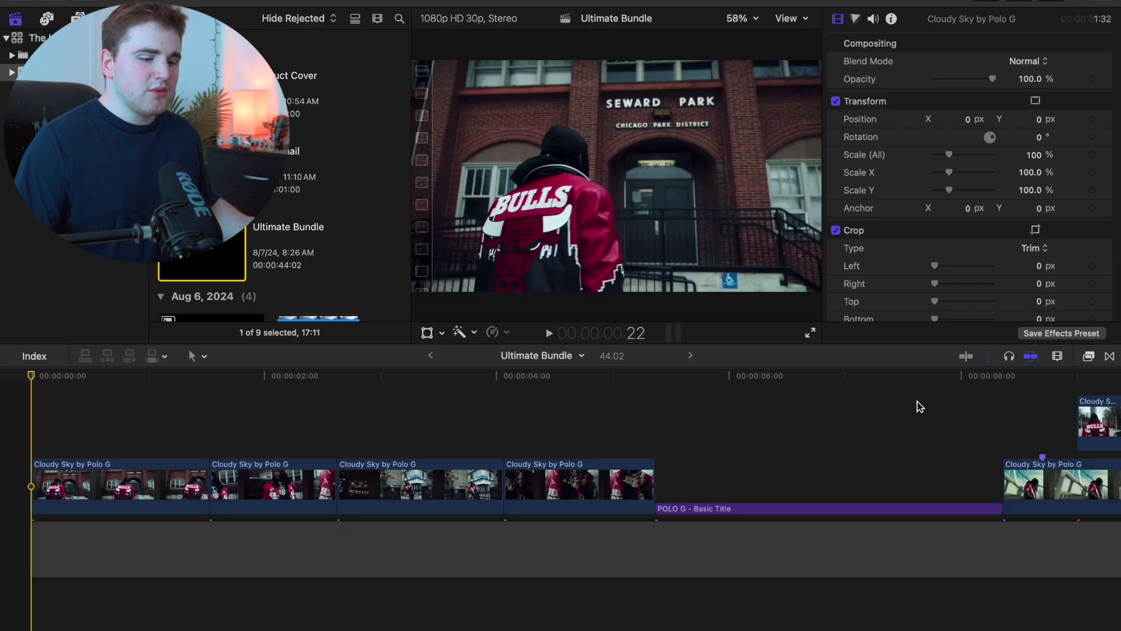
# Step: Show The Ultimate Bundle category in the Effects browser, listing Channel Blur, CRT TV, Dazzle and Glint
pyautogui.click(1089, 357)
pyautogui.scroll(-12, 875, 505)
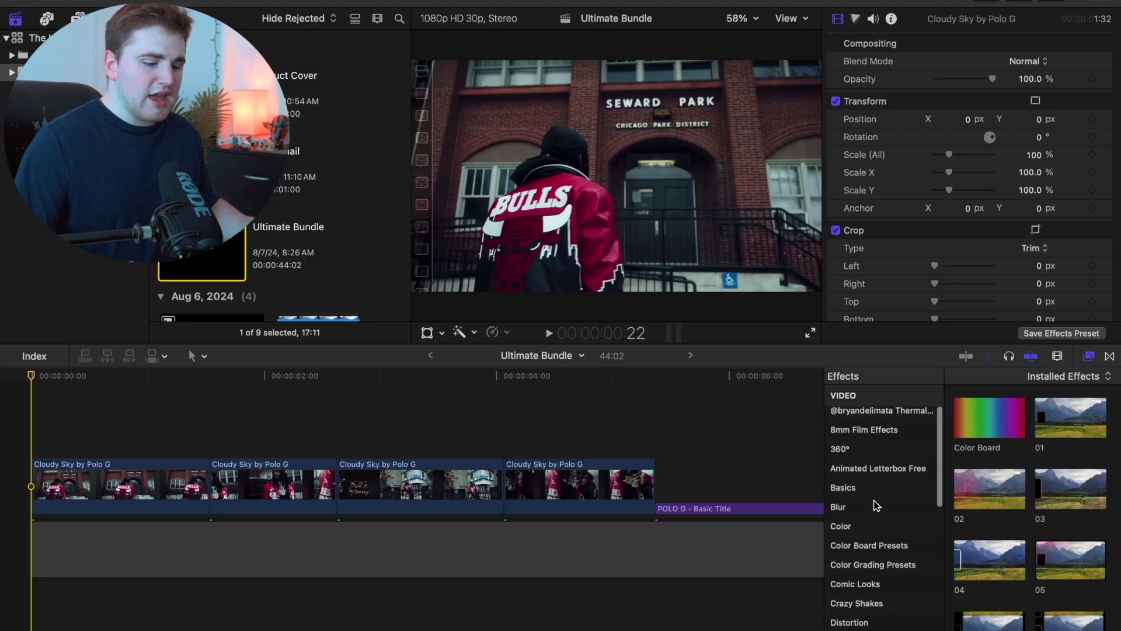
pyautogui.scroll(-1, 875, 505)
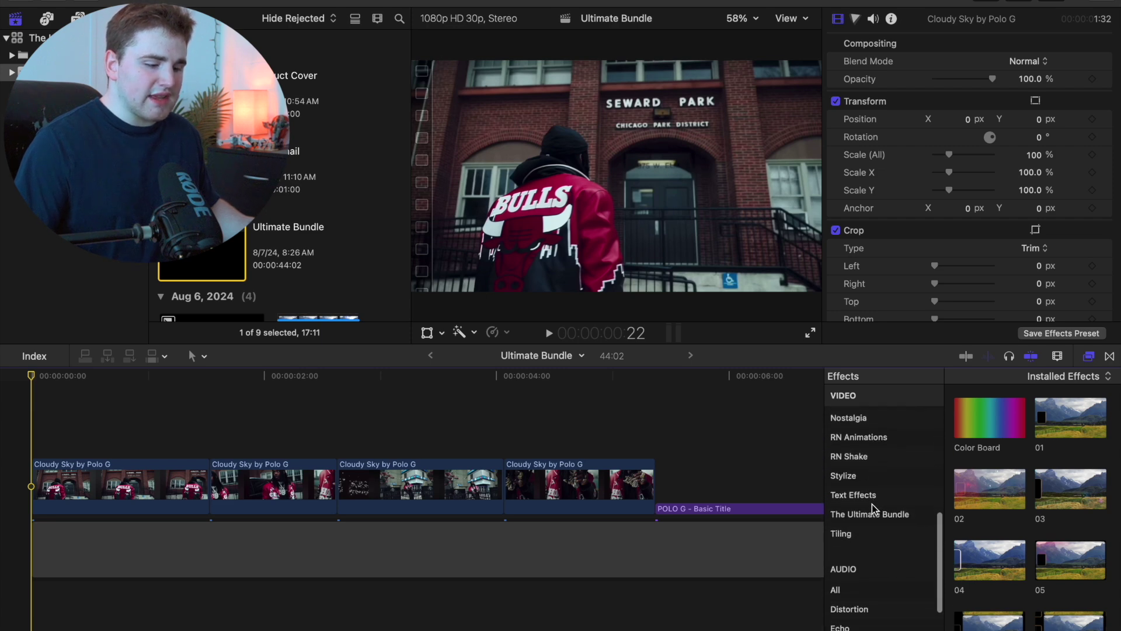
pyautogui.click(874, 516)
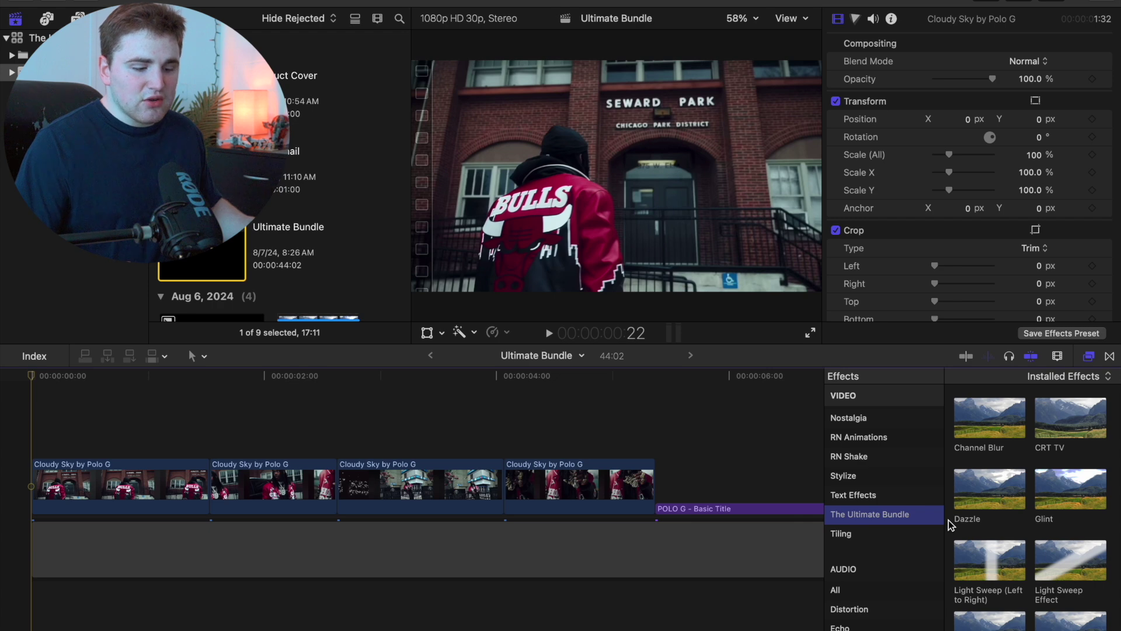
pyautogui.scroll(-10, 949, 519)
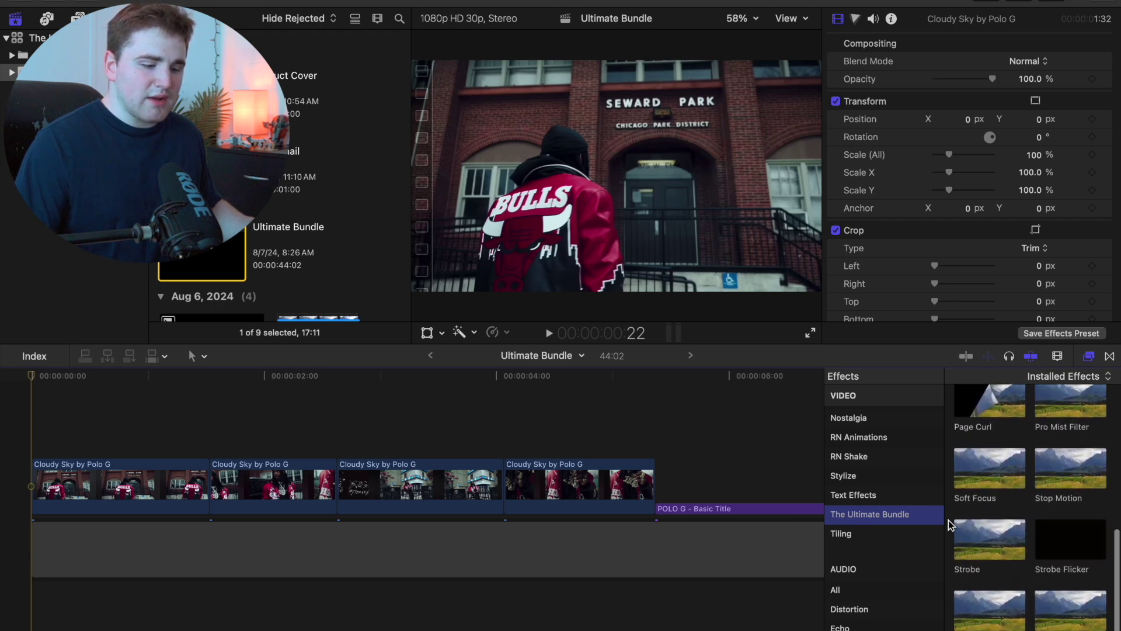
pyautogui.scroll(10, 948, 524)
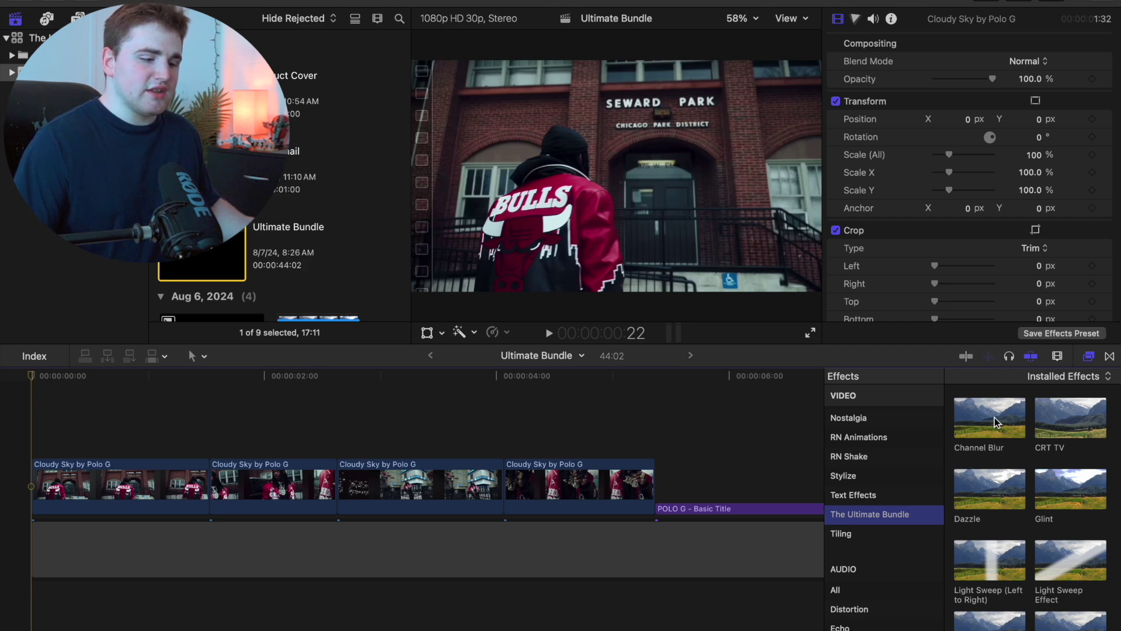
# Step: Apply Channel Blur to the first clip and zoom the viewer to 150% on the SEWARD PARK sign
pyautogui.moveTo(991, 421); pyautogui.dragTo(120, 474)
pyautogui.click(739, 20)
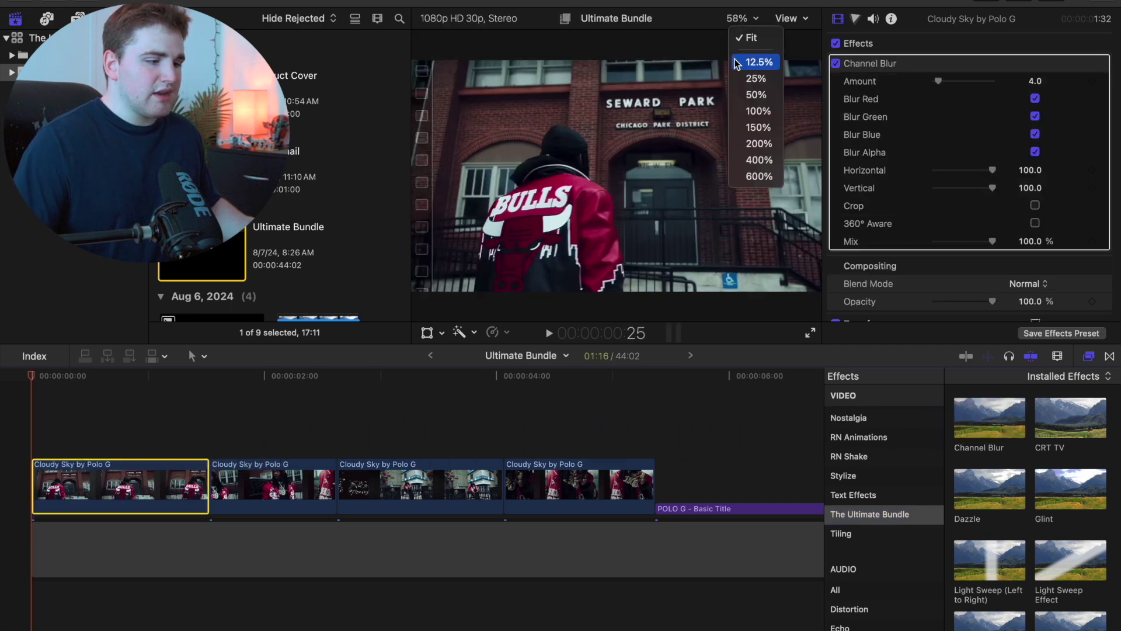
pyautogui.click(759, 129)
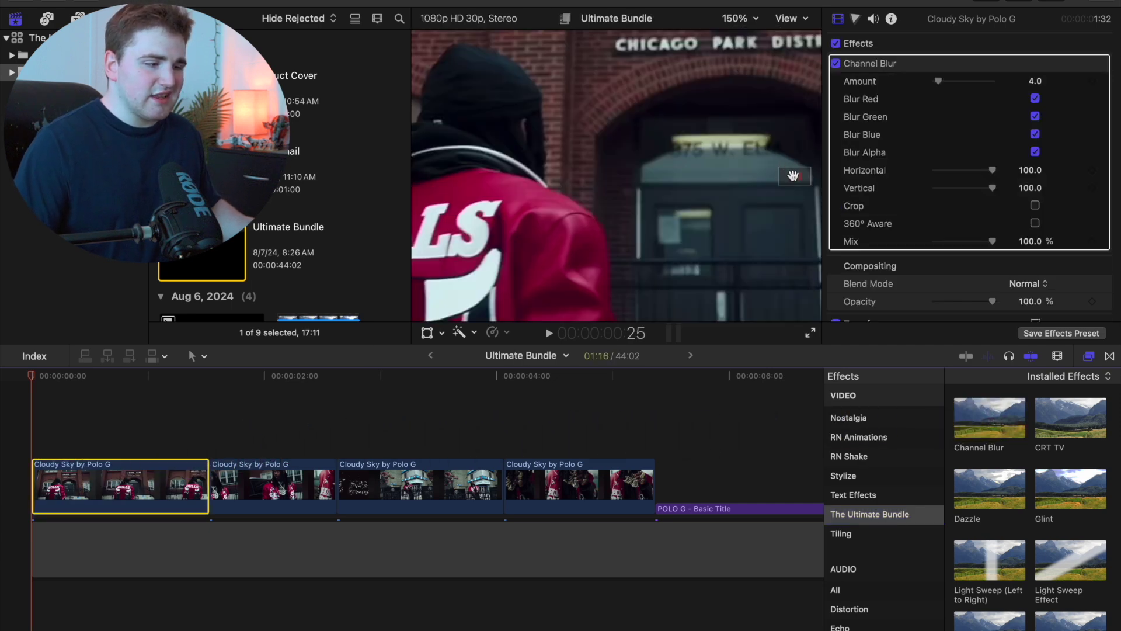
pyautogui.moveTo(793, 175); pyautogui.dragTo(796, 172)
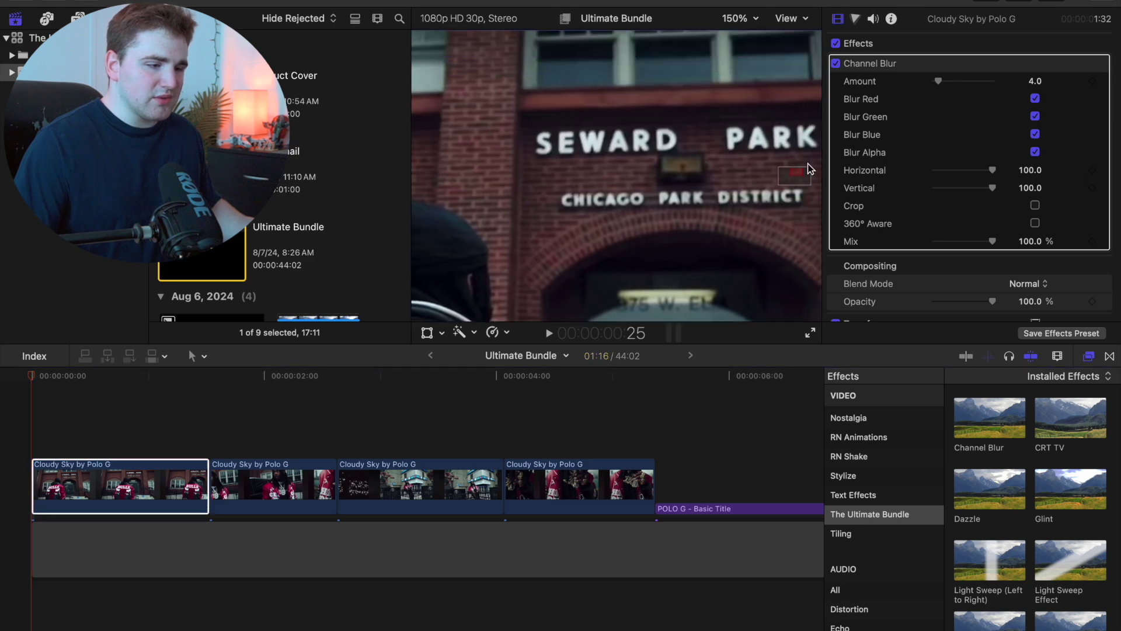
# Step: Disable Blur Green, Blue and Alpha and raise the Channel Blur Amount to 147
pyautogui.click(1035, 117)
pyautogui.click(1035, 134)
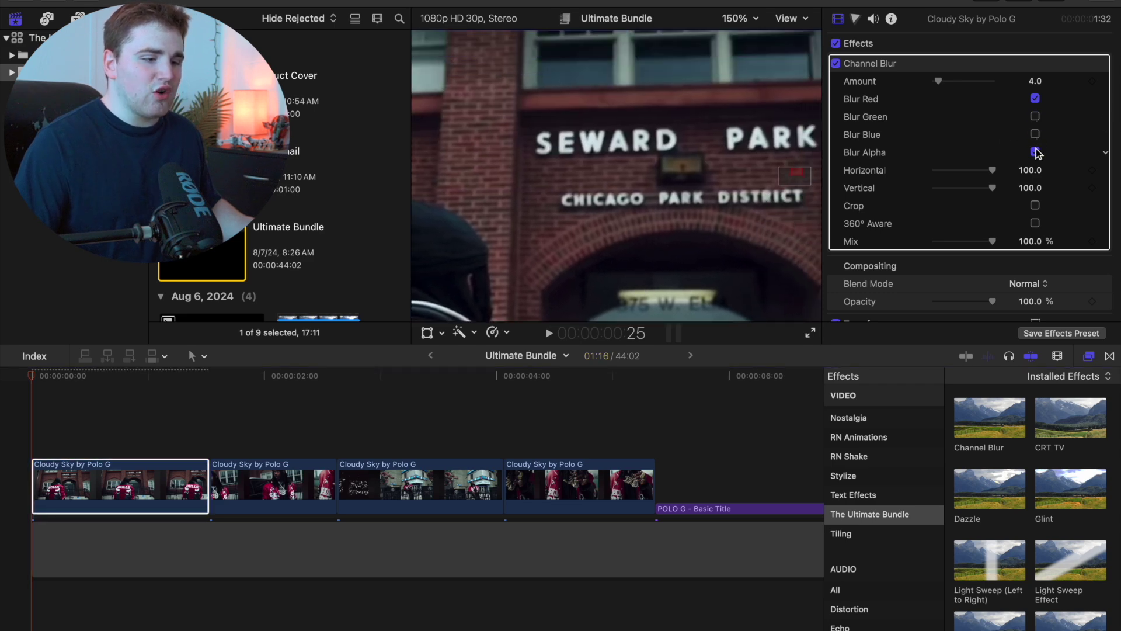
pyautogui.click(1035, 152)
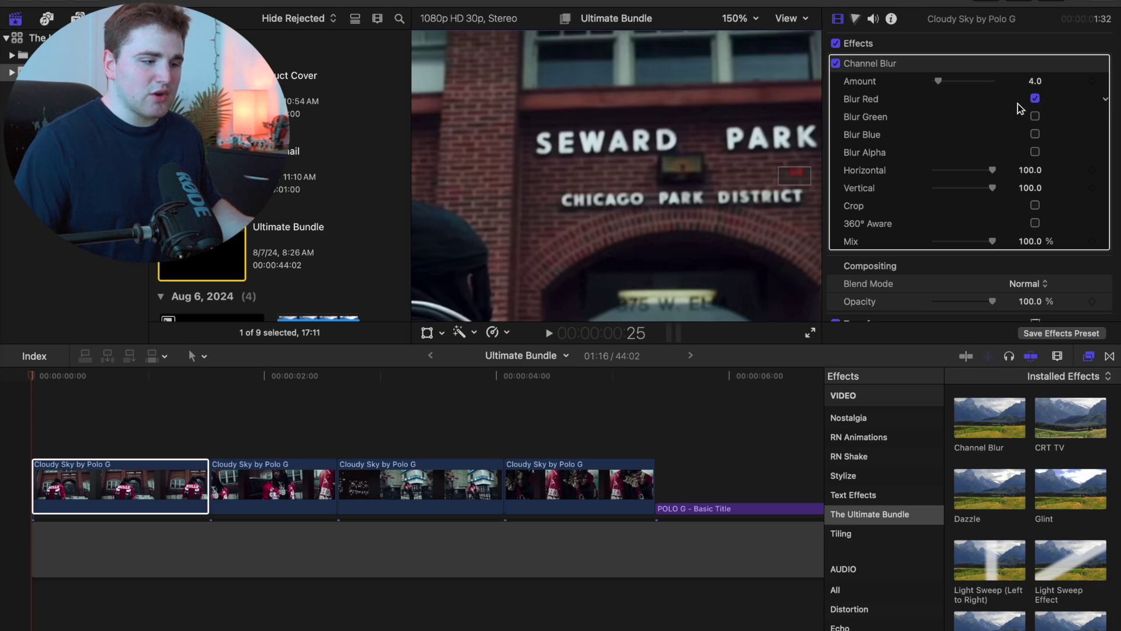
pyautogui.moveTo(1037, 86); pyautogui.dragTo(1032, 35)
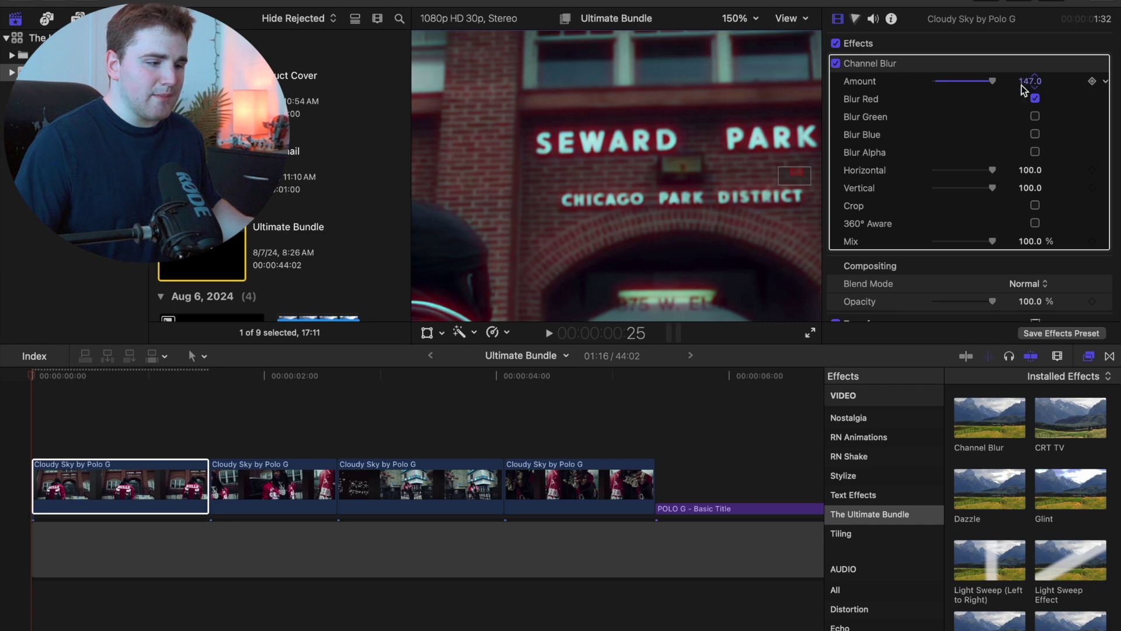
pyautogui.moveTo(790, 173); pyautogui.dragTo(688, 173)
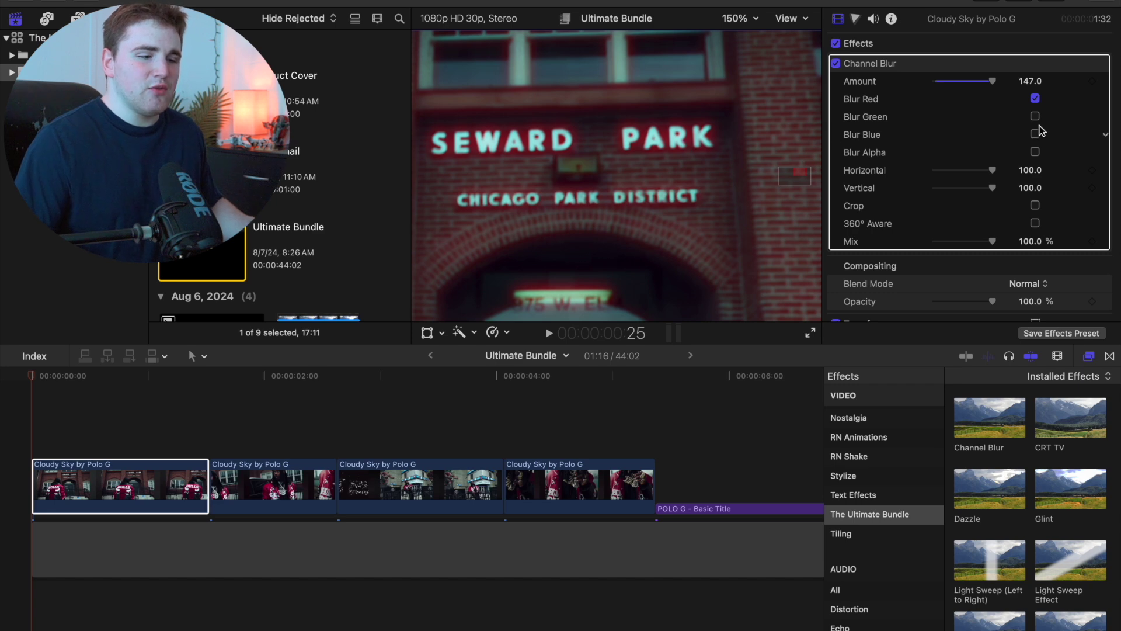
# Step: Compare red versus green blurring, keep only Blur Red, and return the viewer to Fit
pyautogui.click(1035, 99)
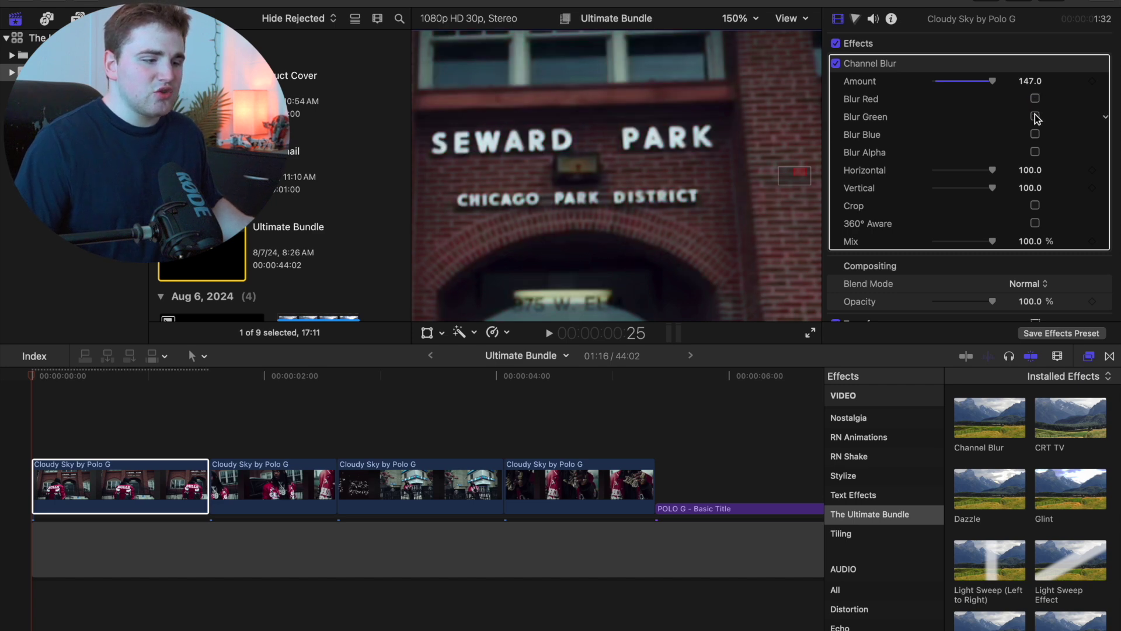
pyautogui.click(1036, 116)
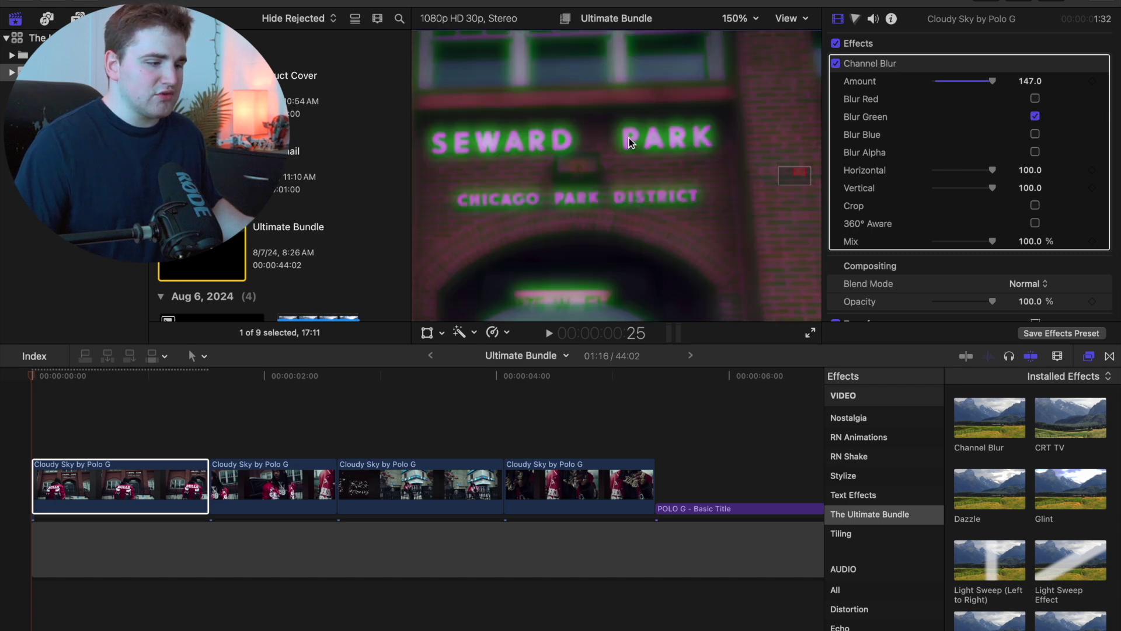
pyautogui.click(1036, 116)
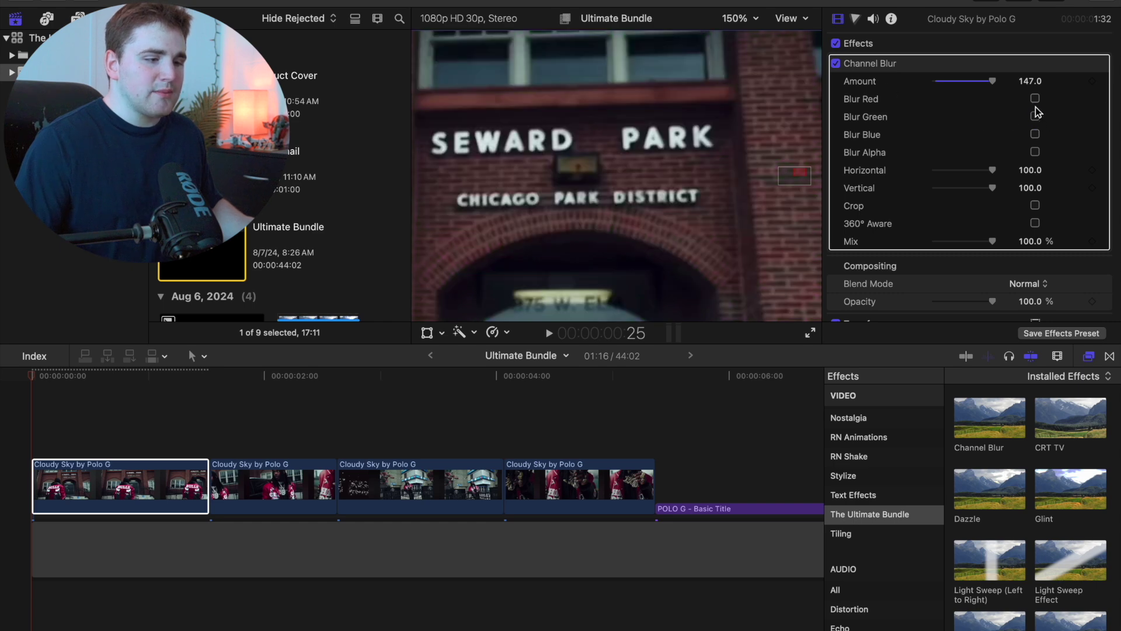
pyautogui.click(1035, 99)
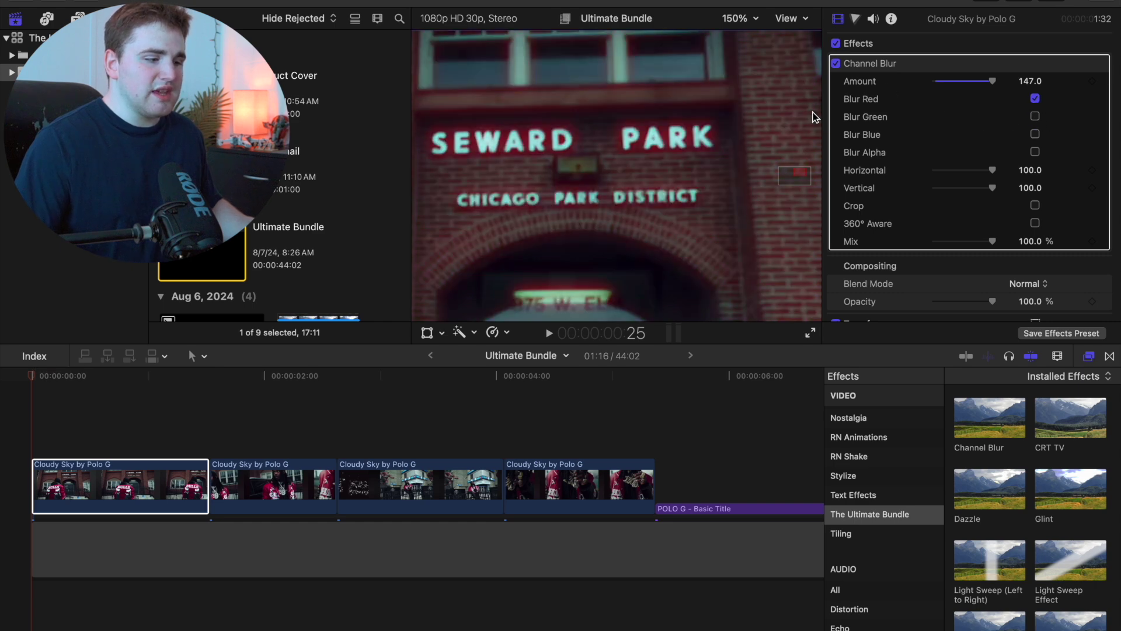
pyautogui.click(739, 18)
pyautogui.click(743, 39)
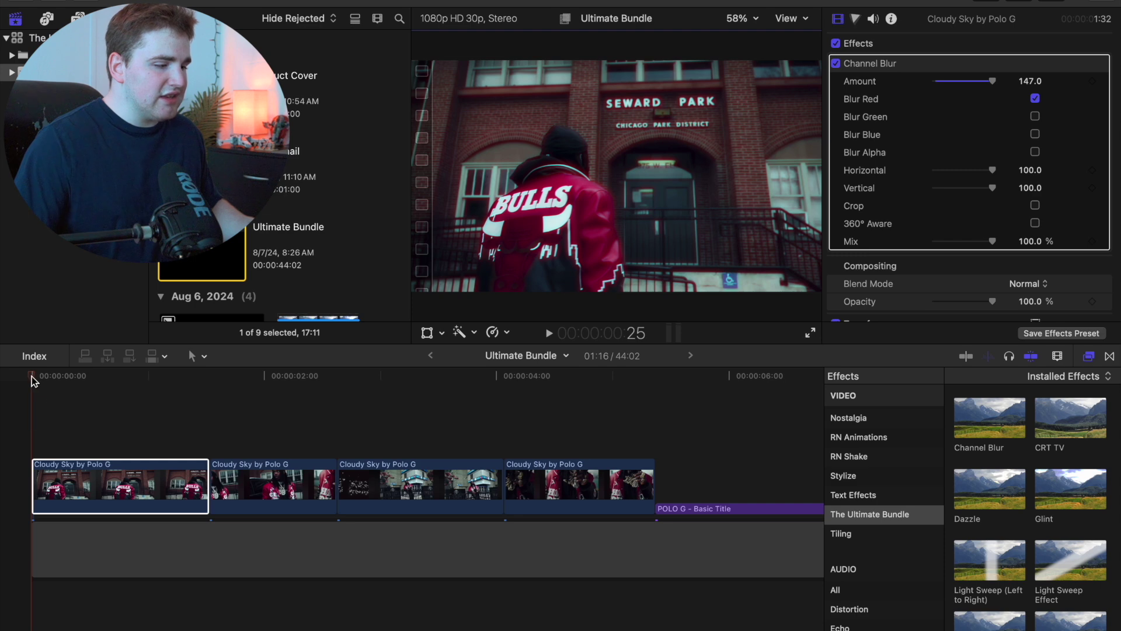
pyautogui.moveTo(35, 378); pyautogui.dragTo(105, 380)
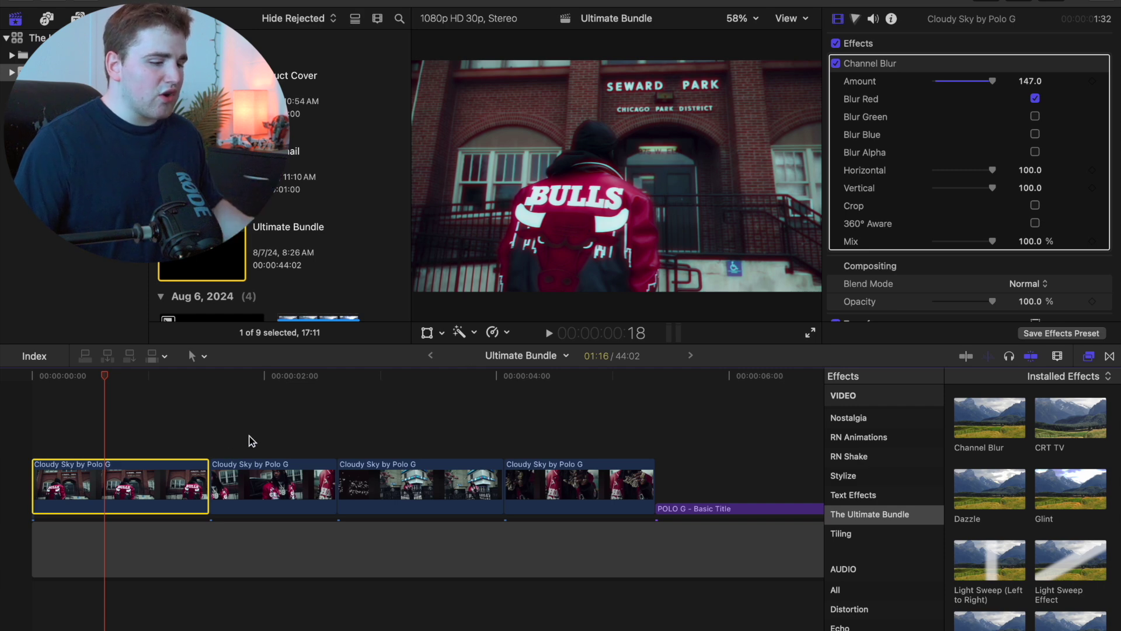
# Step: Apply CRT TV to the second clip with smaller fisheye radius, waviness 42 and 173 scan lines
pyautogui.click(251, 441)
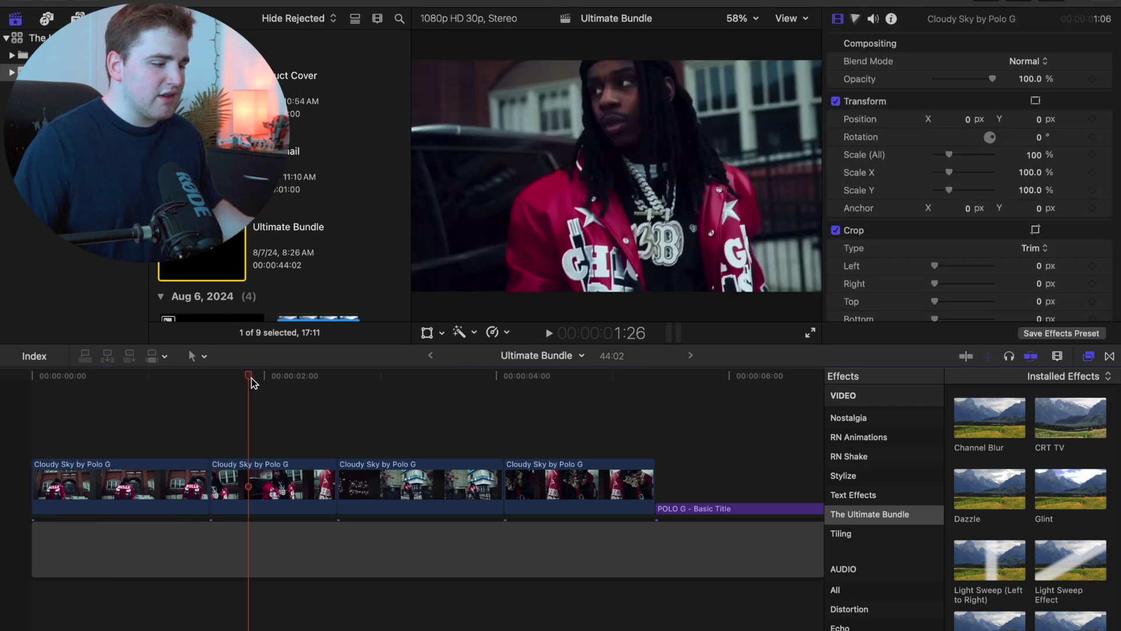
pyautogui.moveTo(252, 382)
pyautogui.mouseDown()
pyautogui.moveTo(267, 380)
pyautogui.moveTo(253, 383)
pyautogui.mouseUp()
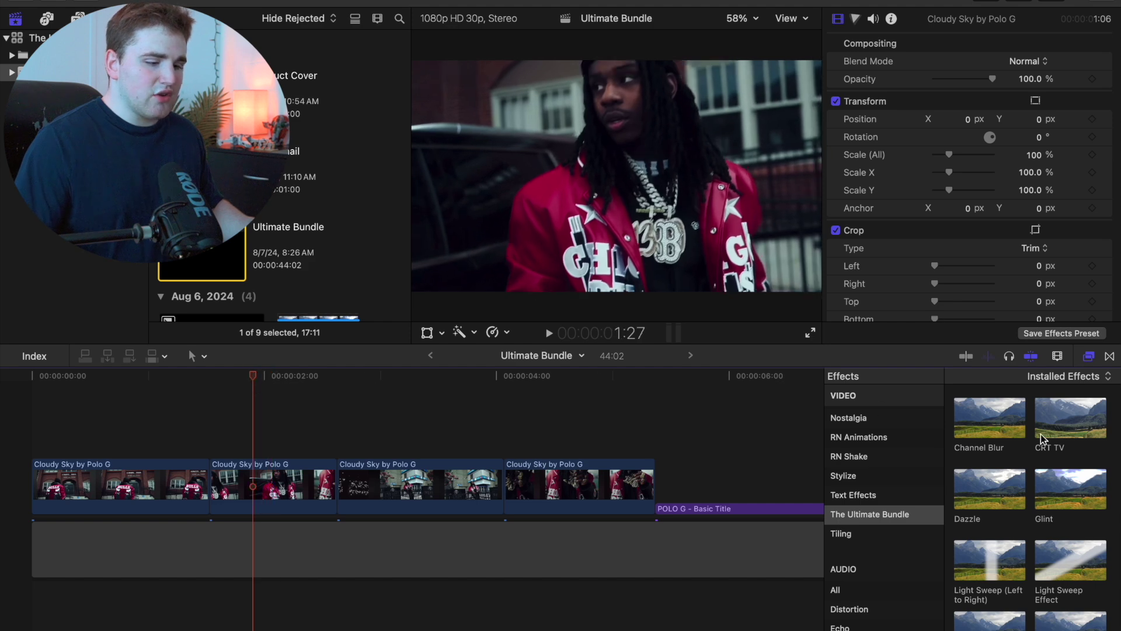
pyautogui.moveTo(1049, 430); pyautogui.dragTo(270, 479)
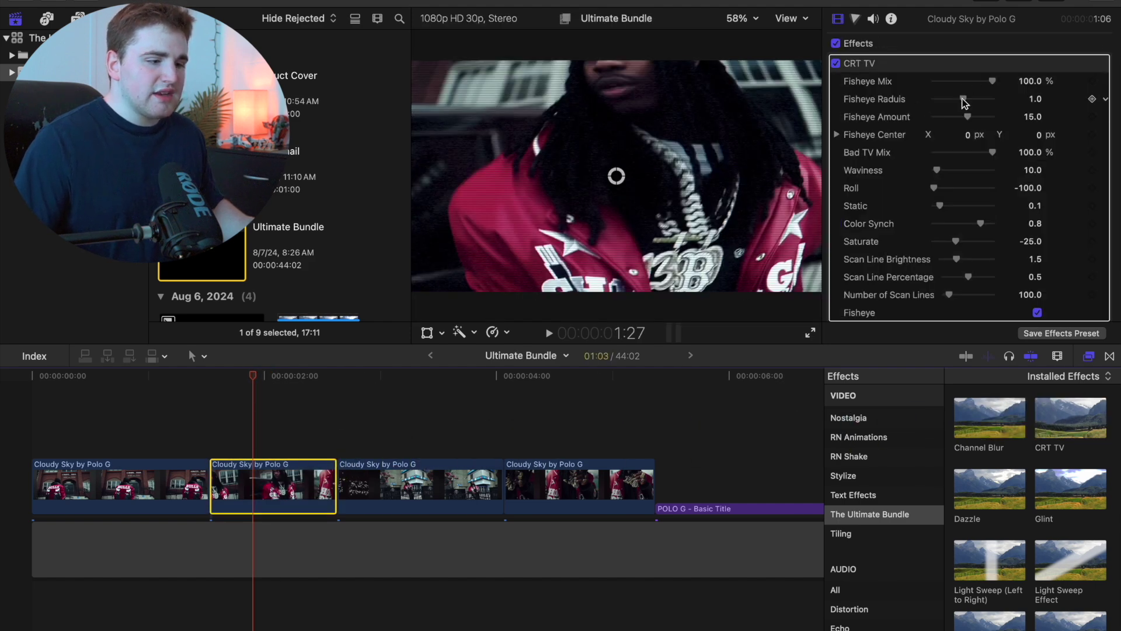
pyautogui.moveTo(963, 98); pyautogui.dragTo(963, 115)
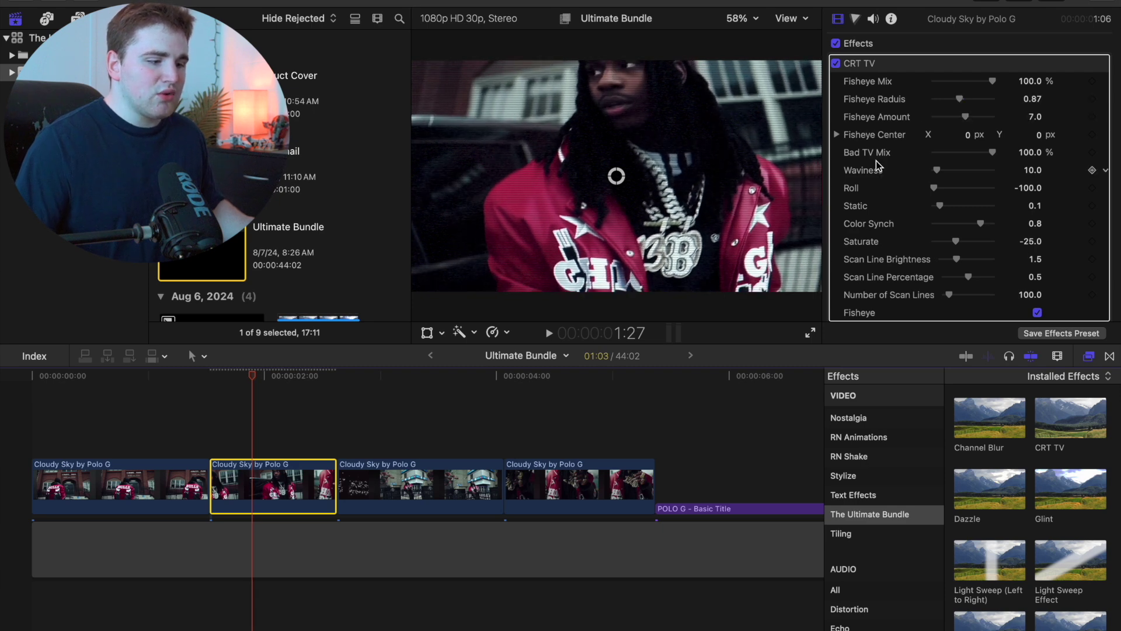
pyautogui.moveTo(937, 169); pyautogui.dragTo(971, 243)
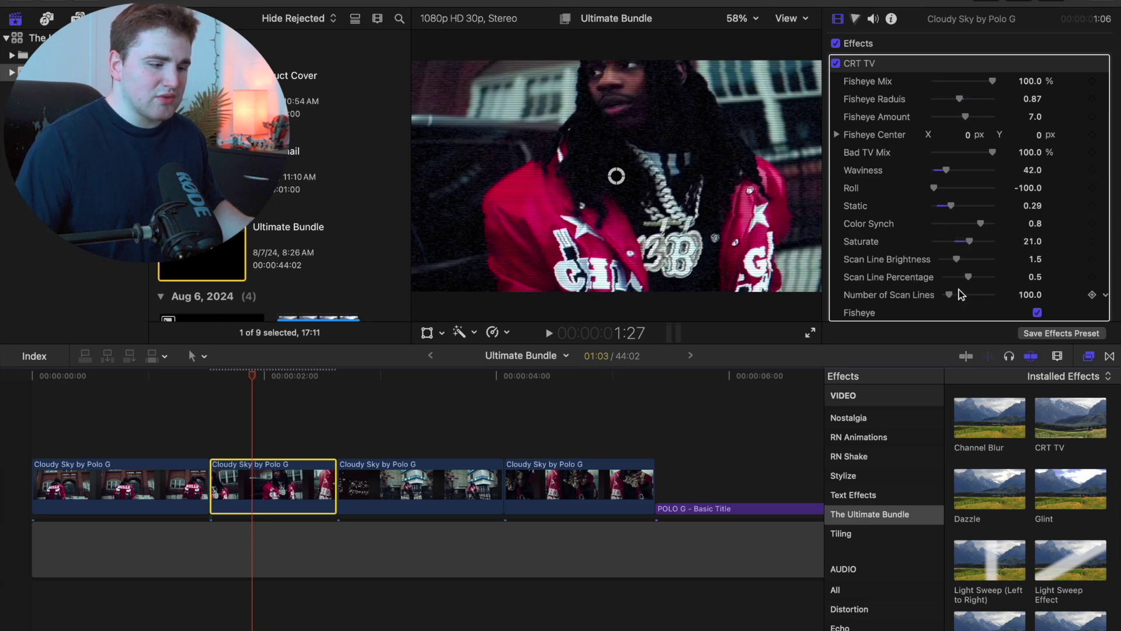
pyautogui.moveTo(952, 294); pyautogui.dragTo(955, 294)
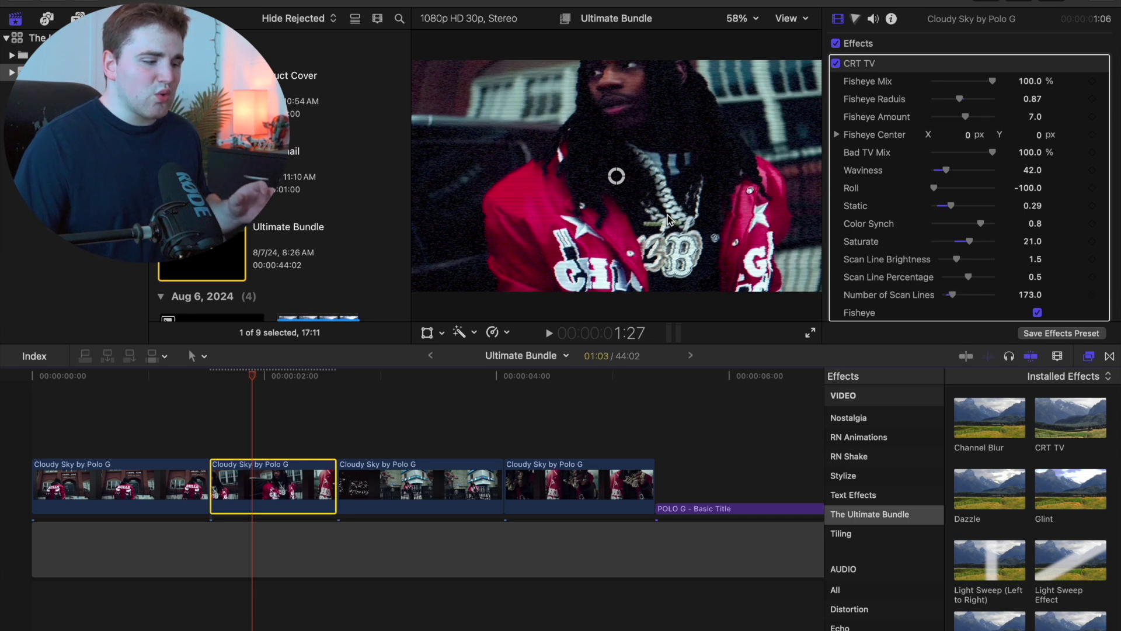
# Step: Play back the second clip from its start to review the CRT TV effect
pyautogui.click(208, 422)
pyautogui.press('space')
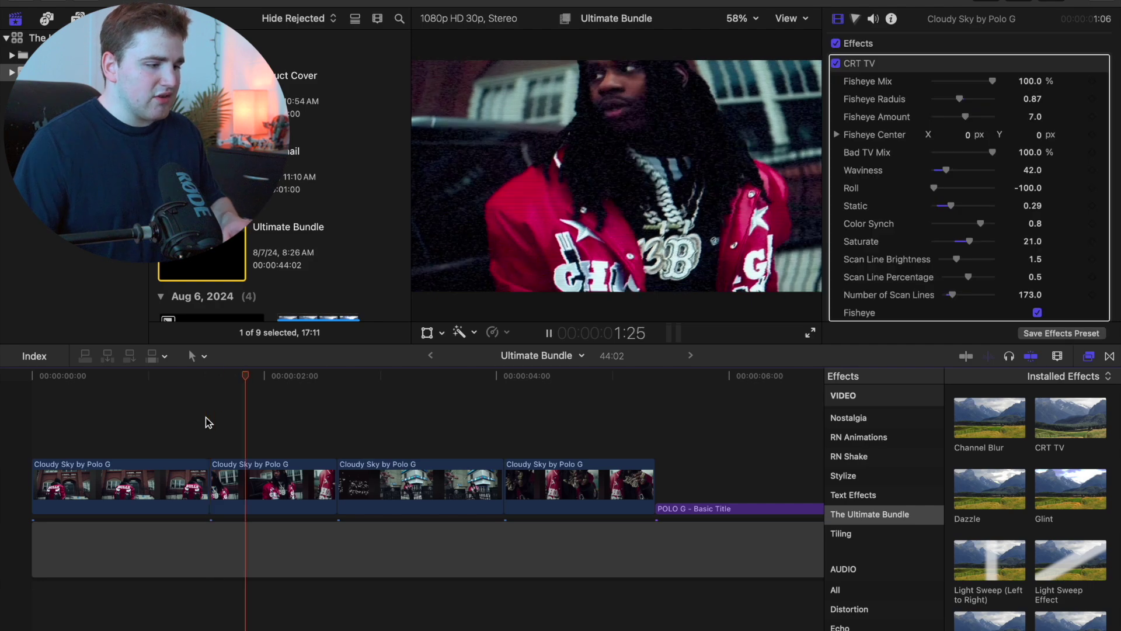
pyautogui.click(206, 417)
pyautogui.press('space')
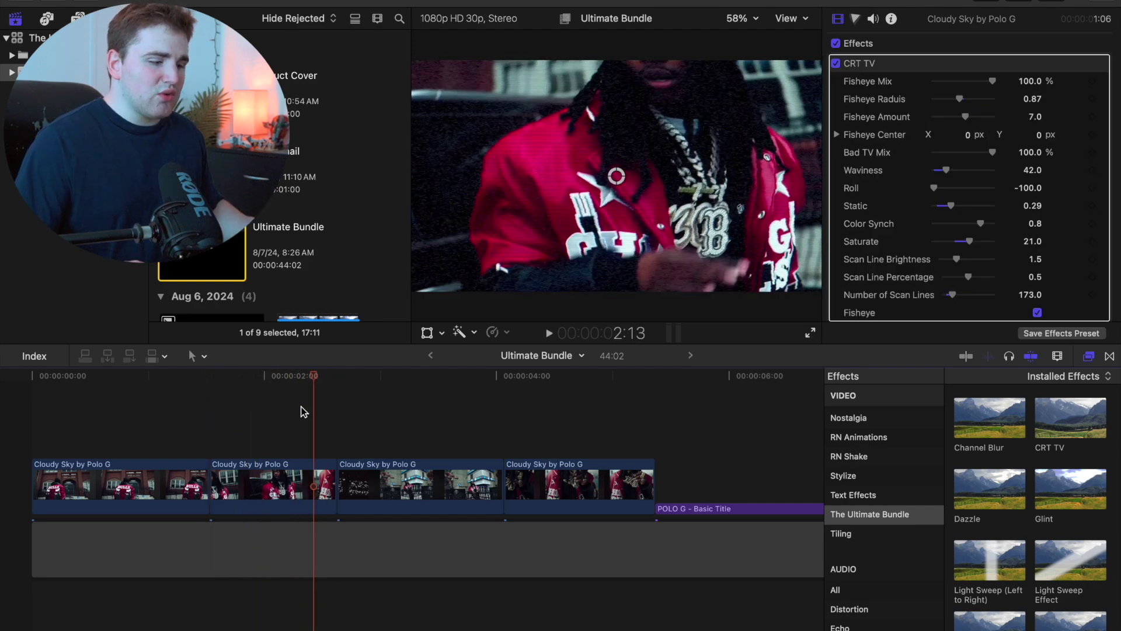
# Step: Apply Dazzle to the third clip with Threshold 28, Amount 60 and Brightness 57
pyautogui.click(404, 422)
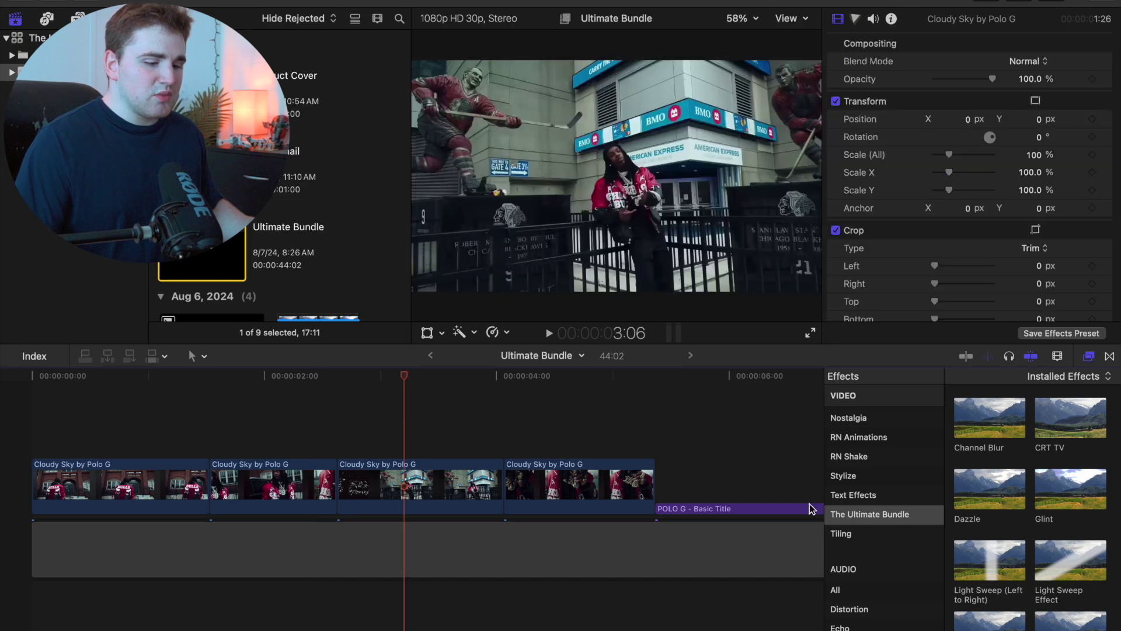
pyautogui.moveTo(974, 505); pyautogui.dragTo(429, 480)
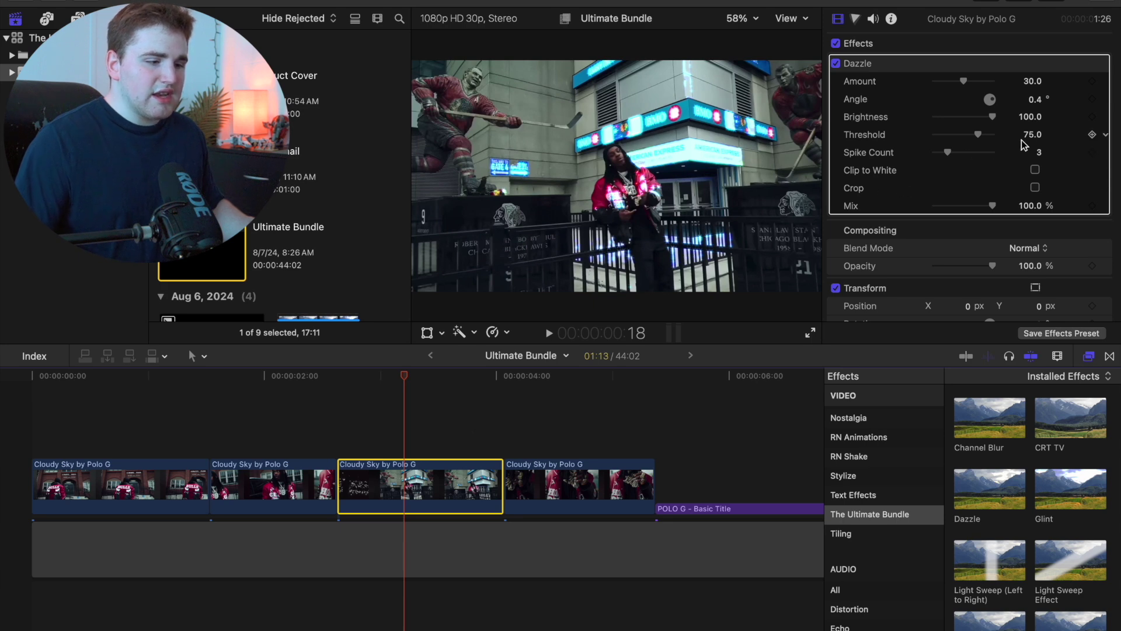
pyautogui.moveTo(975, 134); pyautogui.dragTo(951, 134)
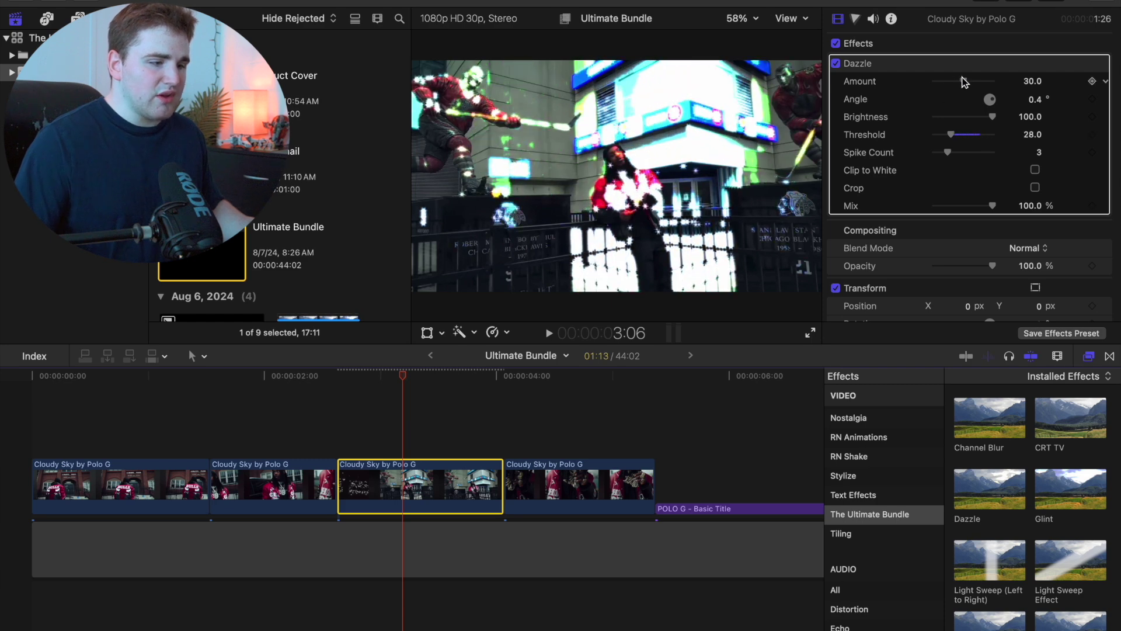
pyautogui.moveTo(964, 82); pyautogui.dragTo(993, 80)
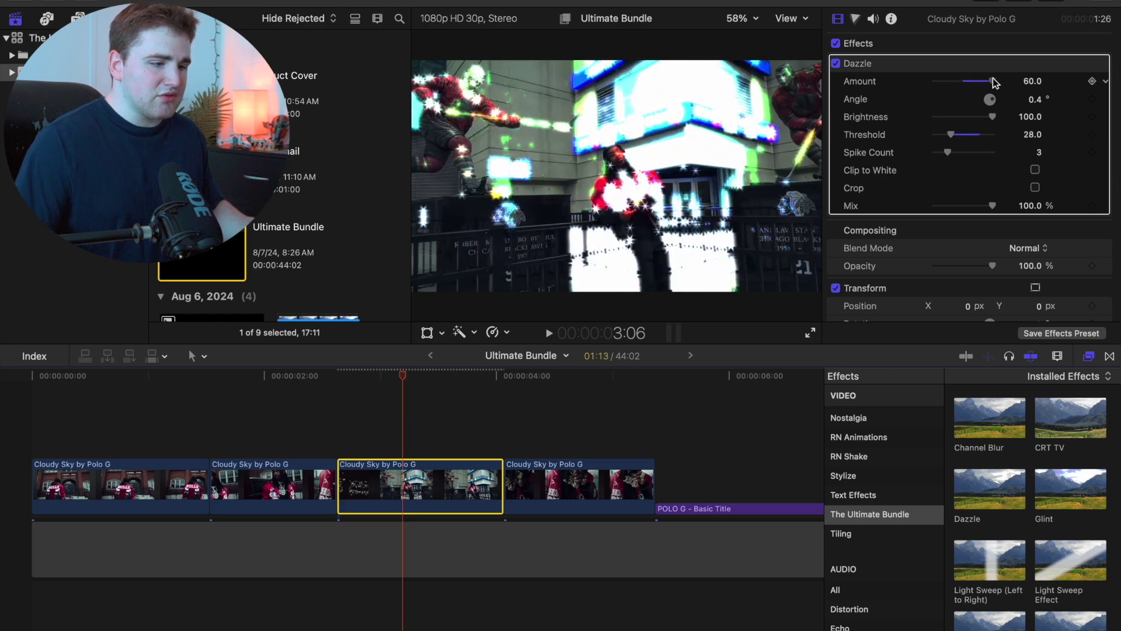
pyautogui.click(1030, 117)
pyautogui.moveTo(993, 112); pyautogui.dragTo(770, 184)
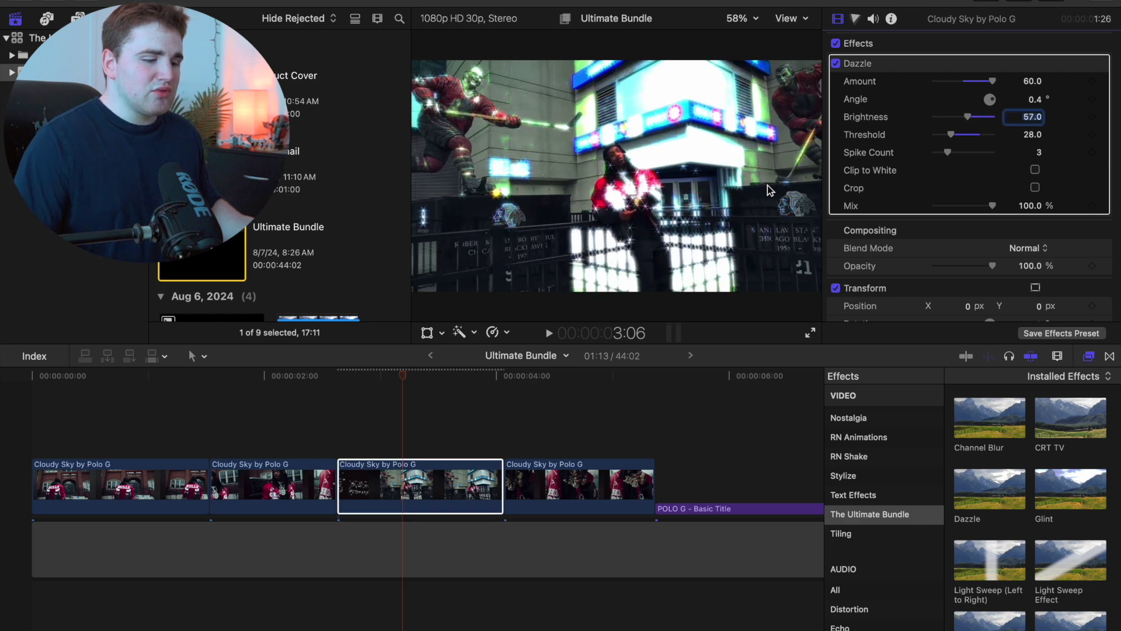
pyautogui.click(570, 402)
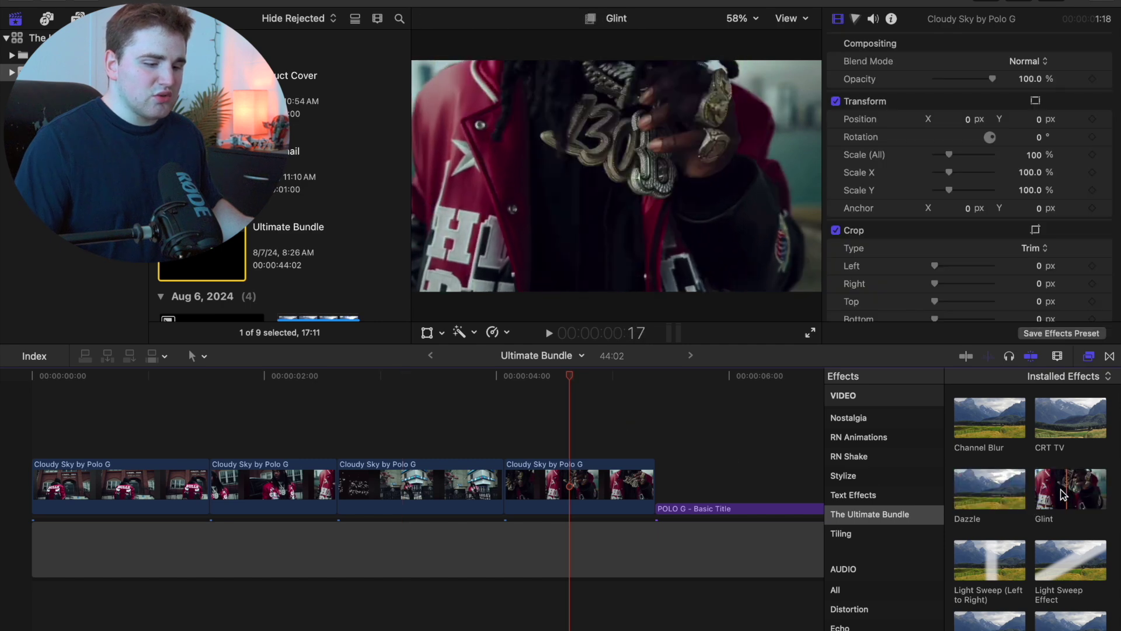
# Step: Apply Glint to the fourth clip with Intensity 2.92 and Tint 0.8
pyautogui.moveTo(1069, 495); pyautogui.dragTo(575, 485)
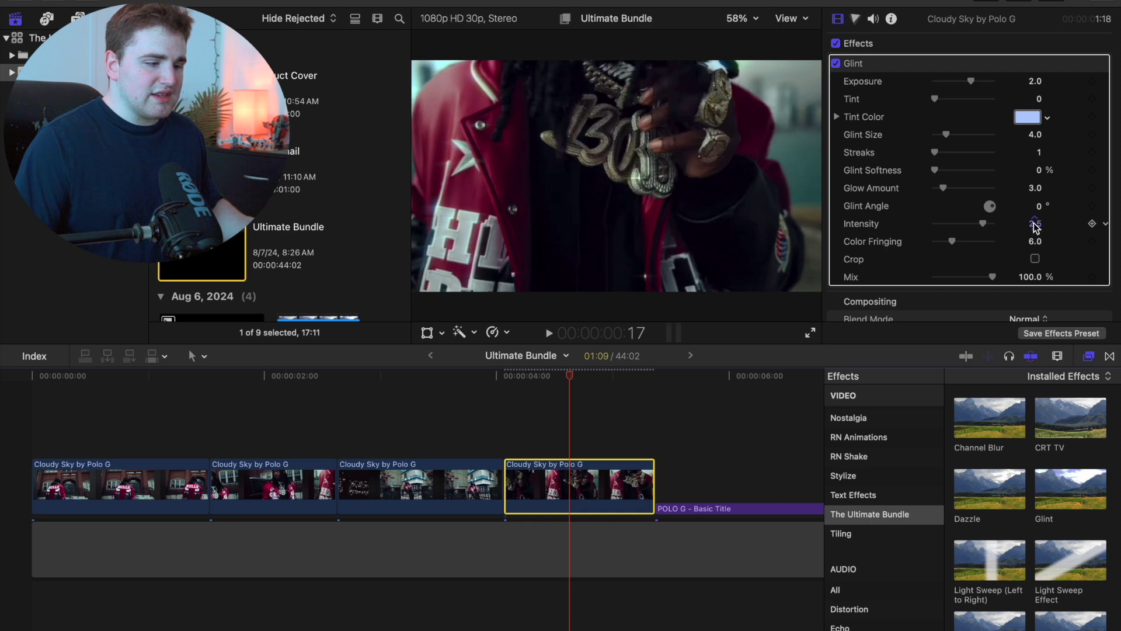
pyautogui.moveTo(1035, 226); pyautogui.dragTo(1039, 217)
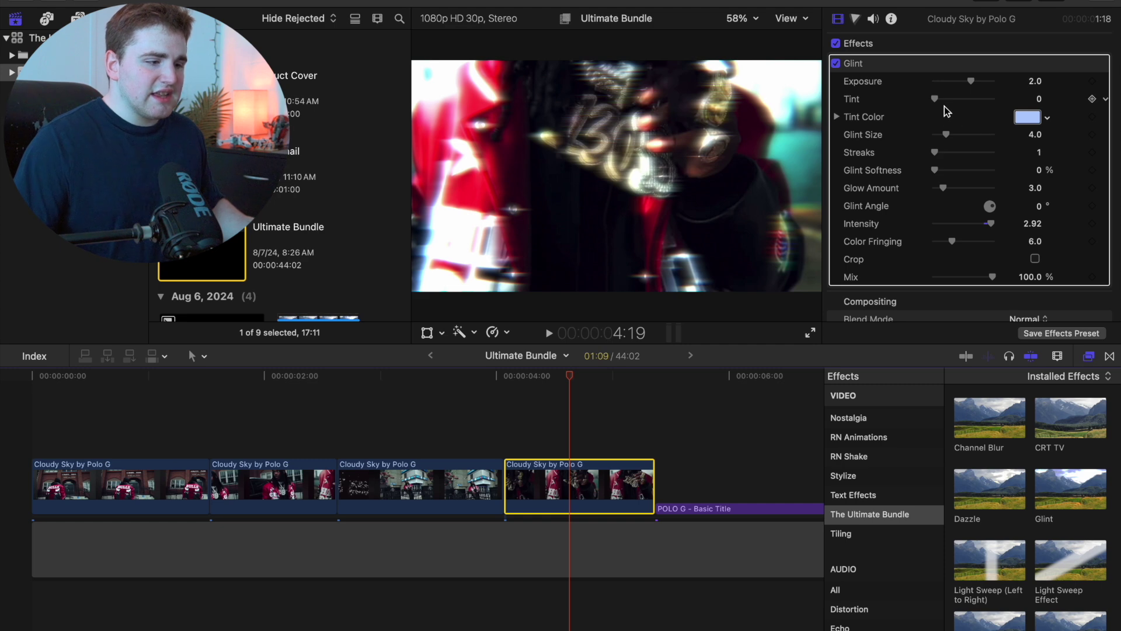
pyautogui.moveTo(935, 99); pyautogui.dragTo(983, 101)
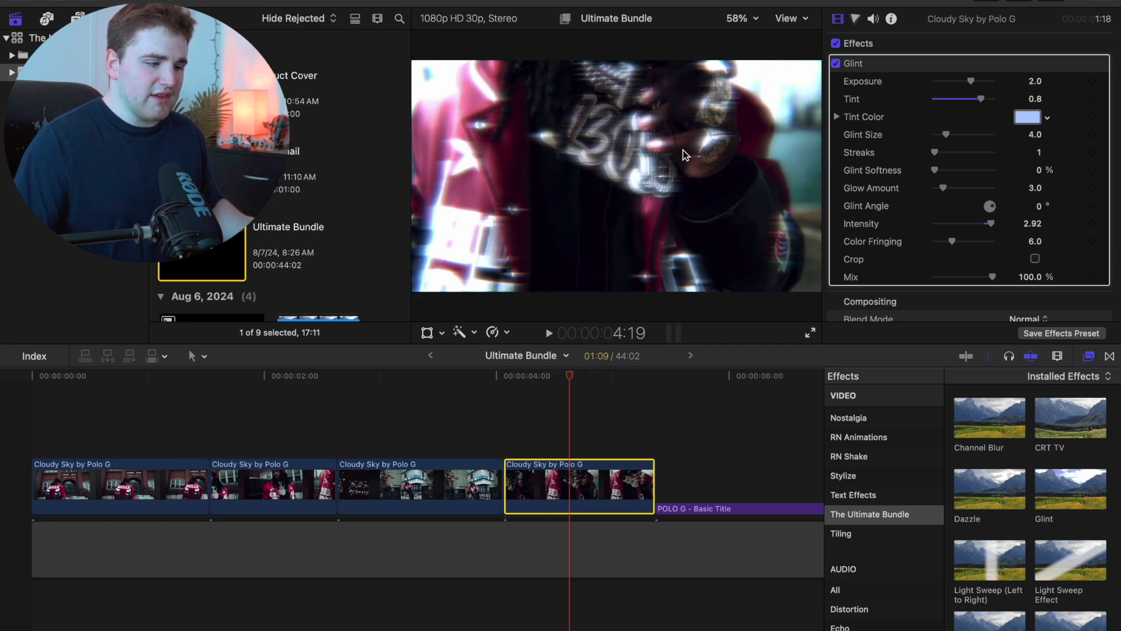
pyautogui.hscroll(10, 573, 398)
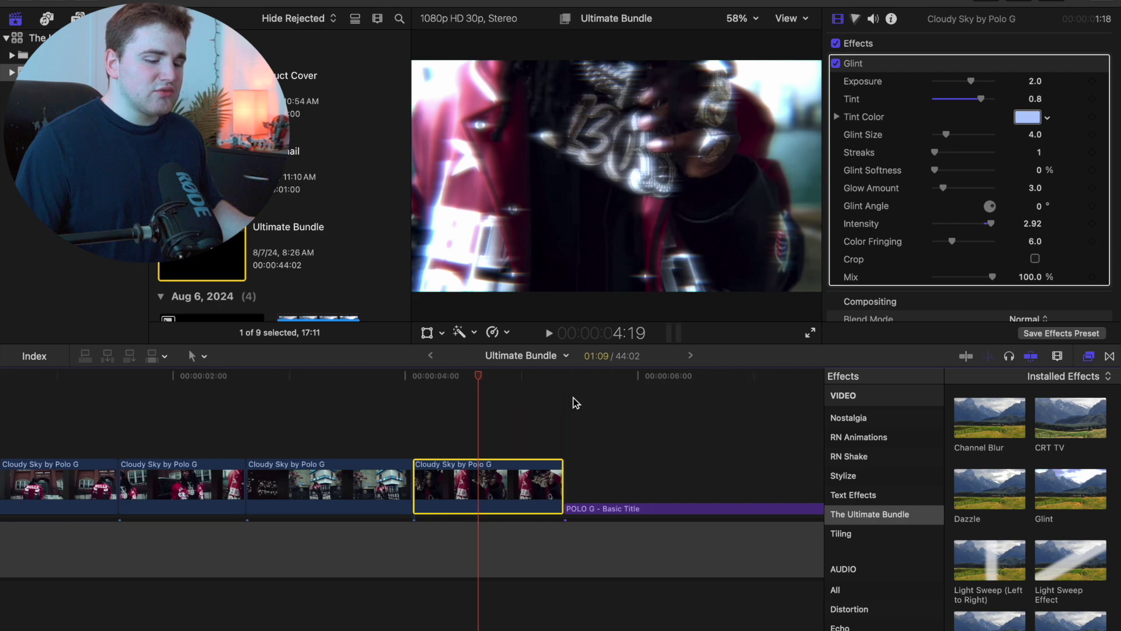
# Step: Apply the Light Sweep Effect to the POLO G title and scrub through it
pyautogui.hscroll(-2, 465, 424)
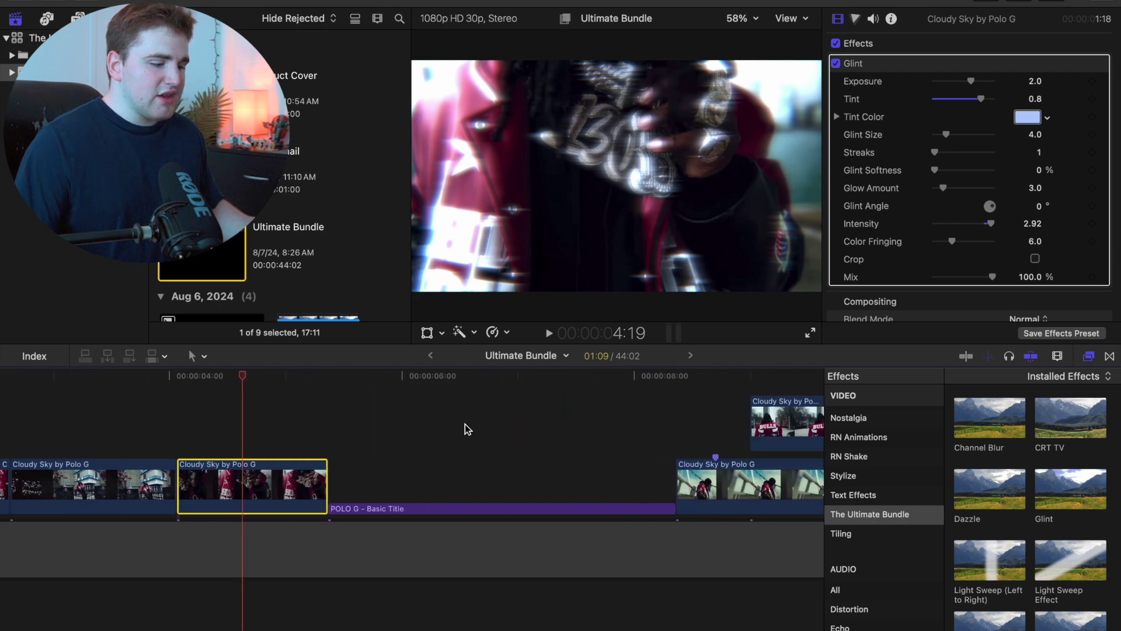
pyautogui.click(465, 424)
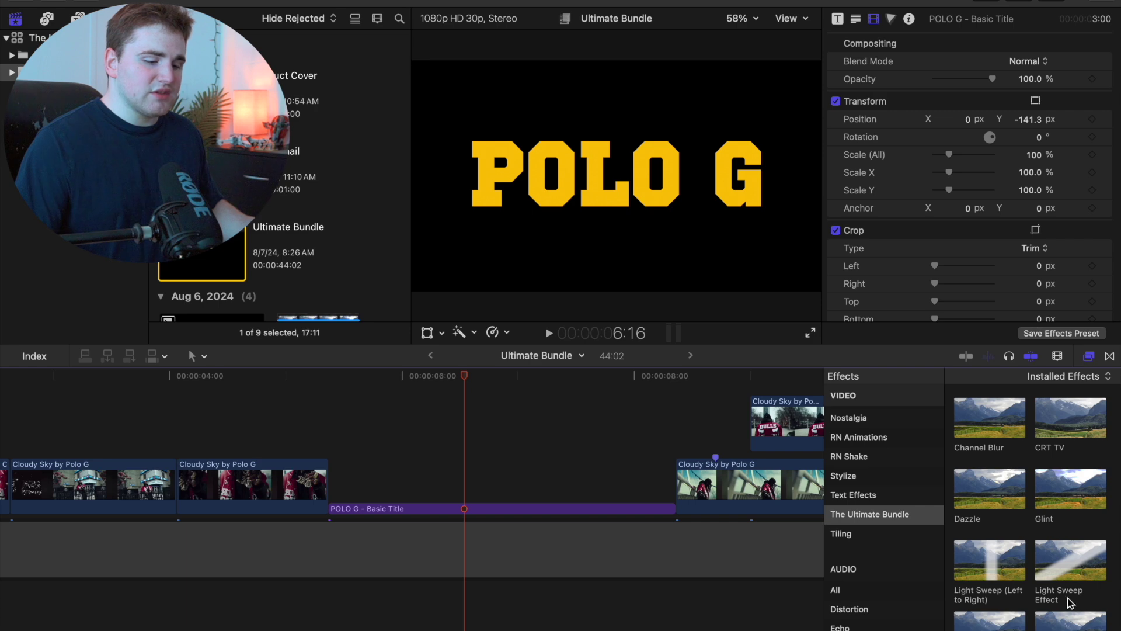
pyautogui.moveTo(990, 559); pyautogui.dragTo(520, 510)
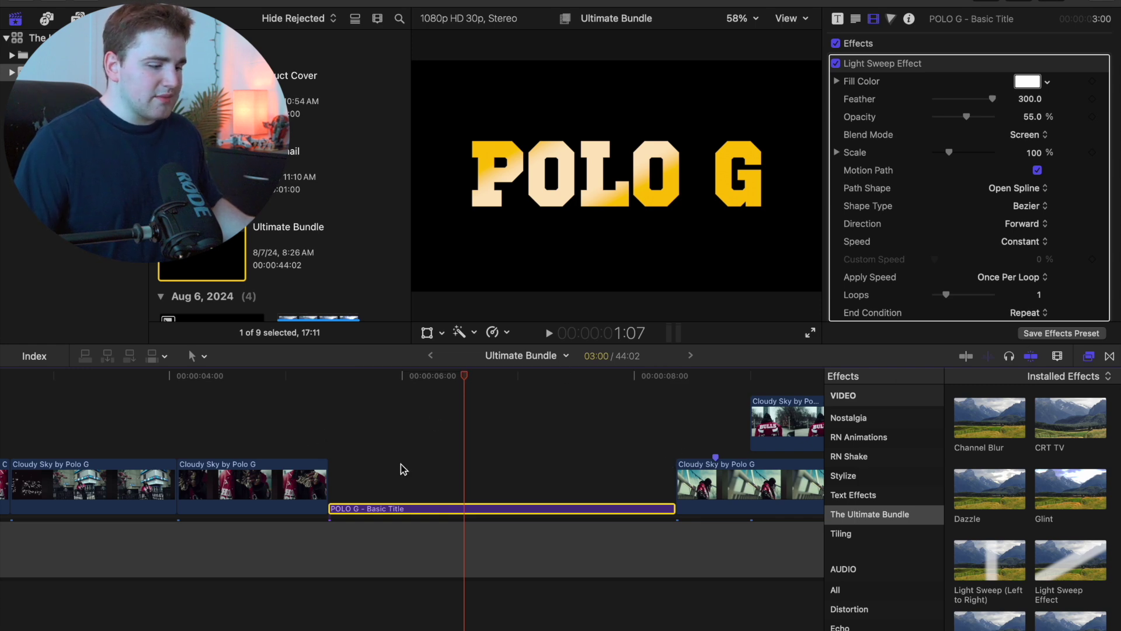
pyautogui.moveTo(455, 380); pyautogui.dragTo(503, 405)
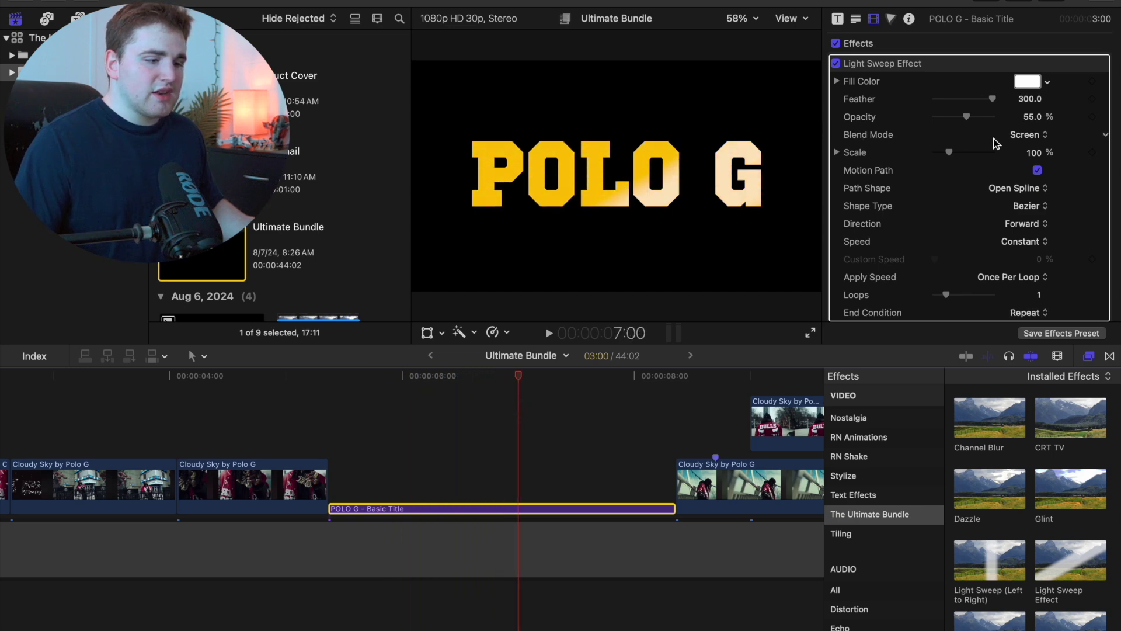
# Step: Set the Light Sweep Blend Mode to Add and Speed to Accelerate
pyautogui.click(1038, 137)
pyautogui.click(1027, 104)
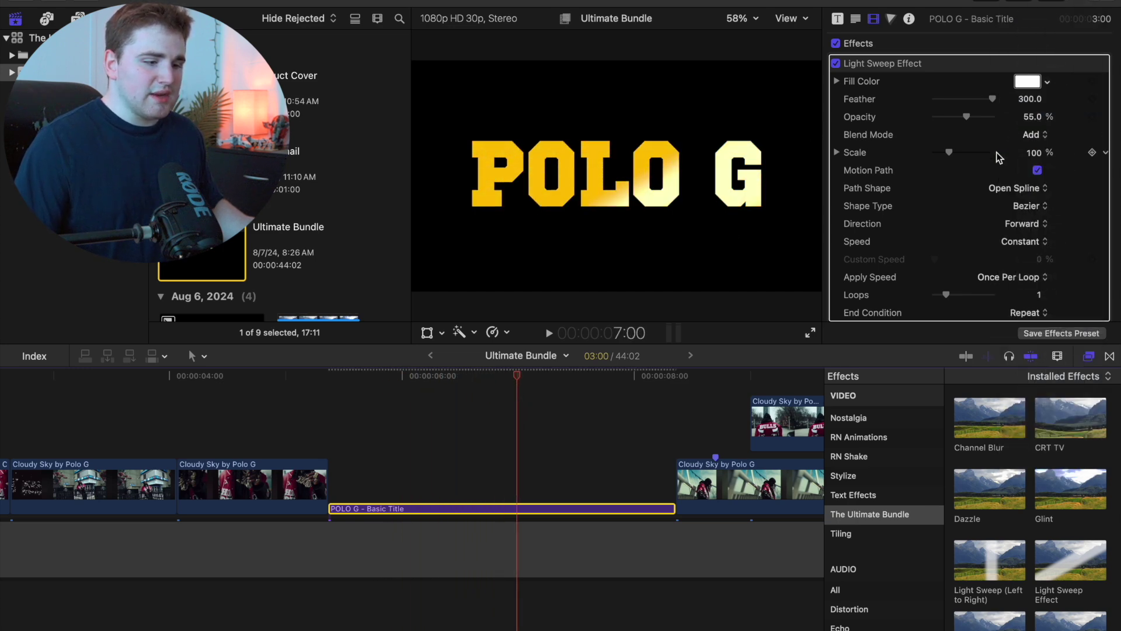
pyautogui.click(1029, 244)
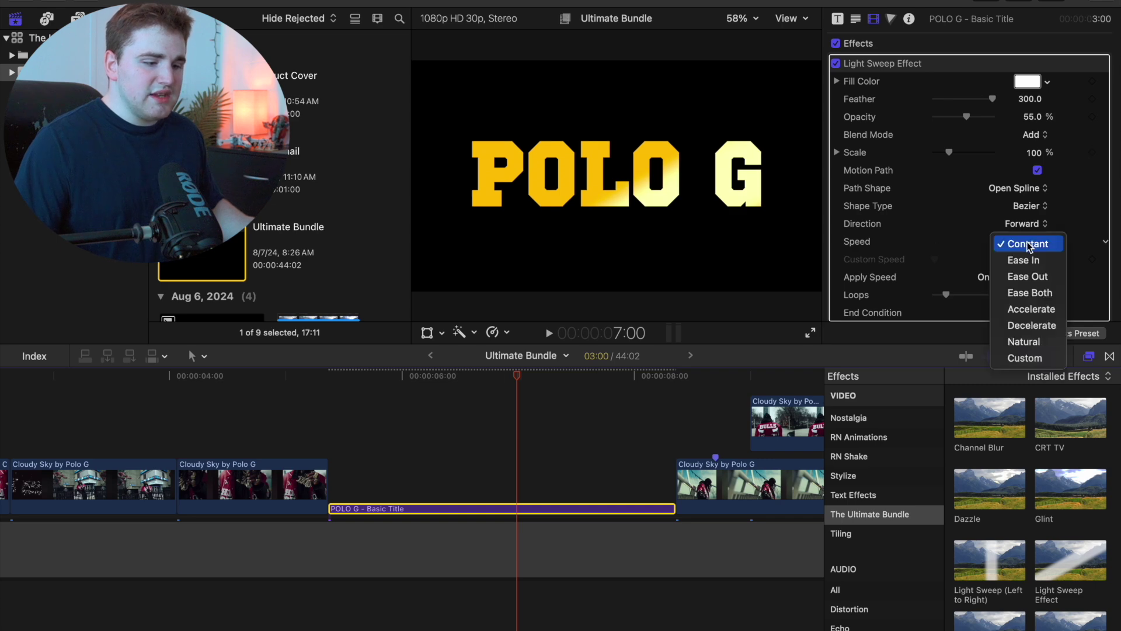
pyautogui.click(1028, 310)
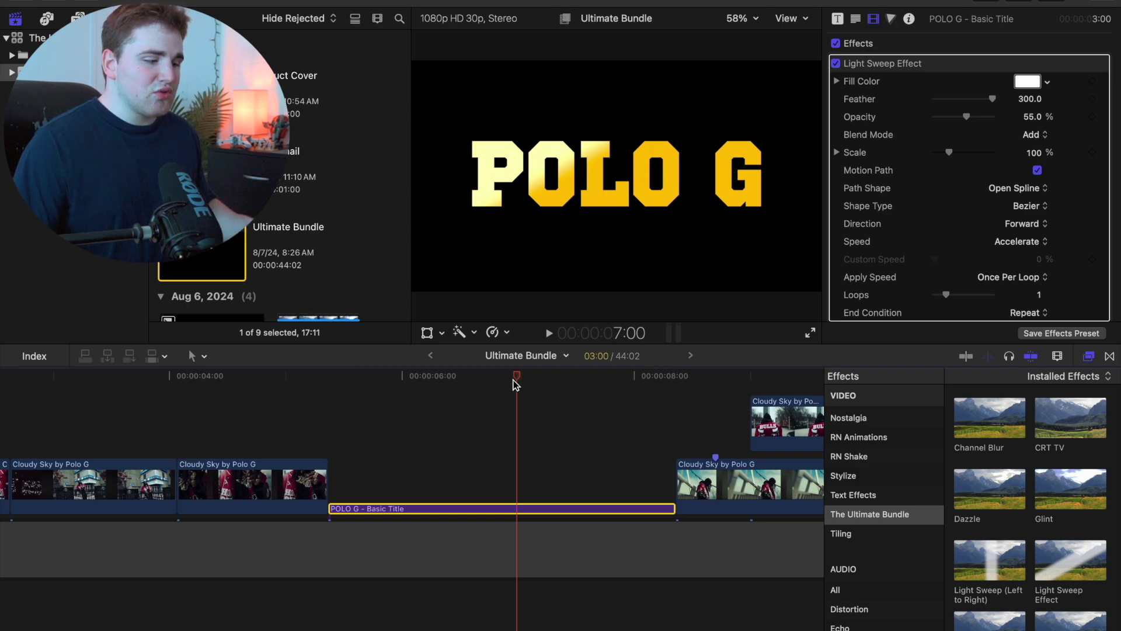
# Step: Play the POLO G title from its start to preview the light sweep
pyautogui.moveTo(516, 383); pyautogui.dragTo(329, 389)
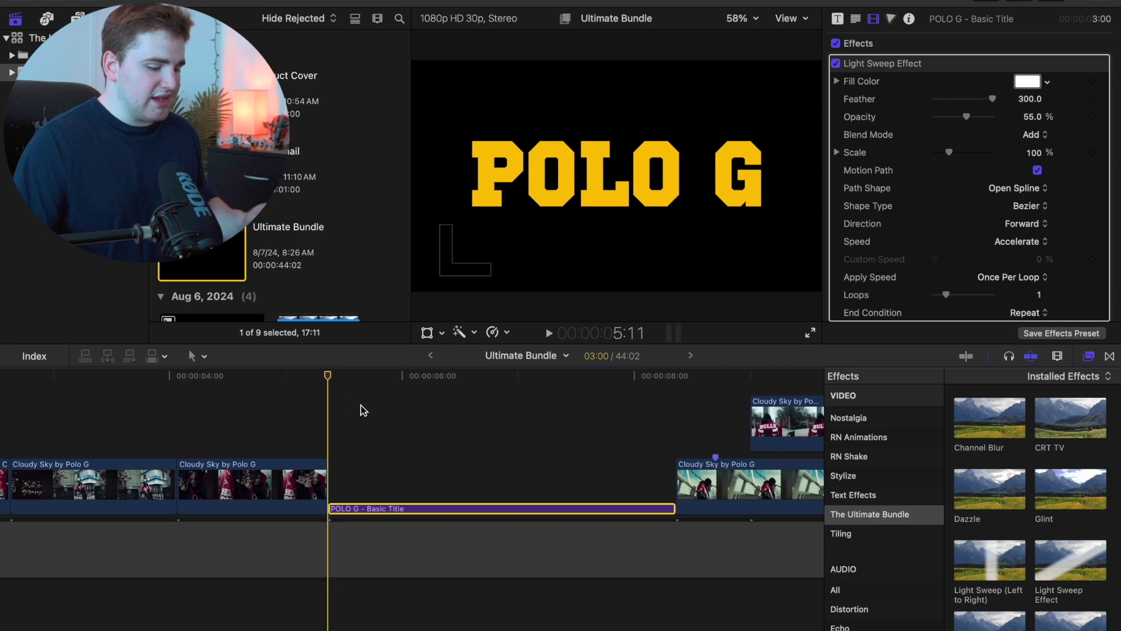
pyautogui.press('space')
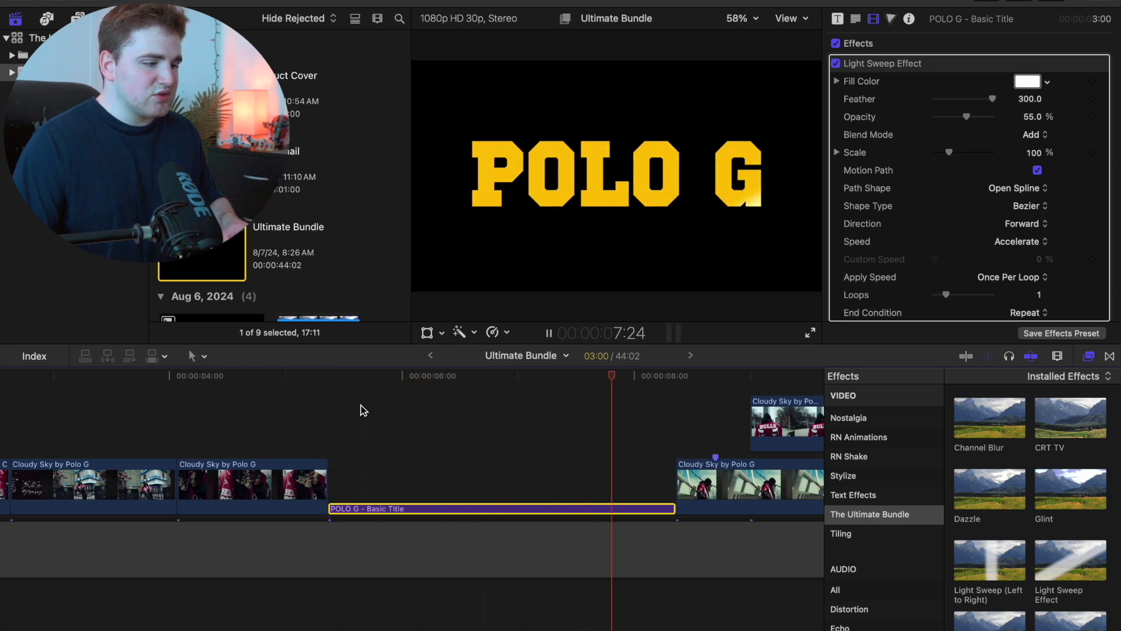
pyautogui.press('space')
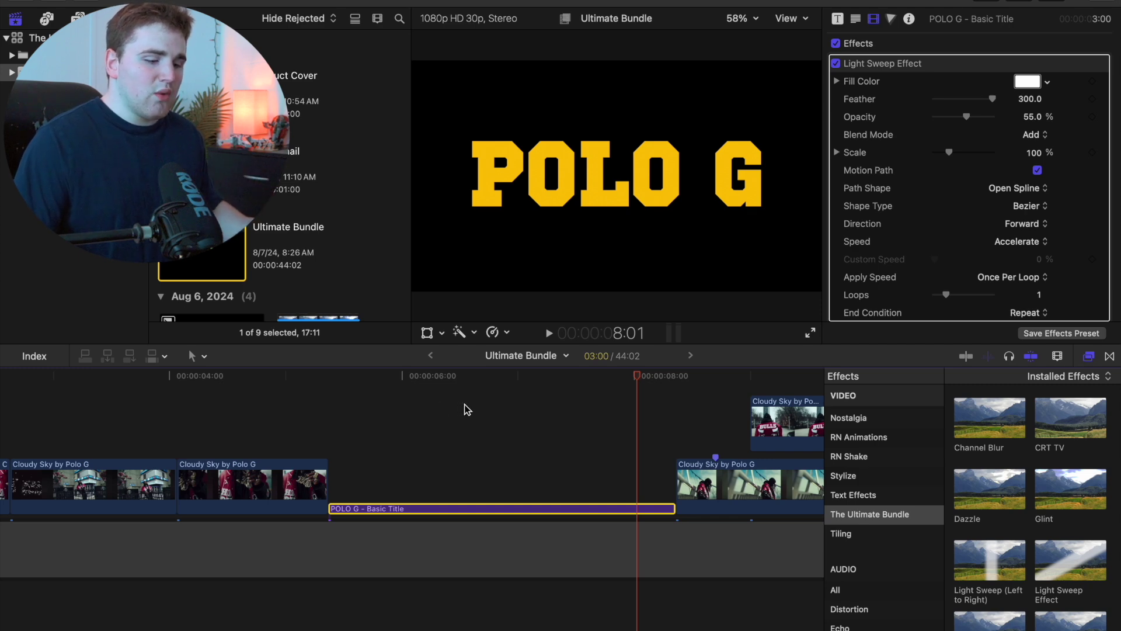
pyautogui.hscroll(5, 476, 405)
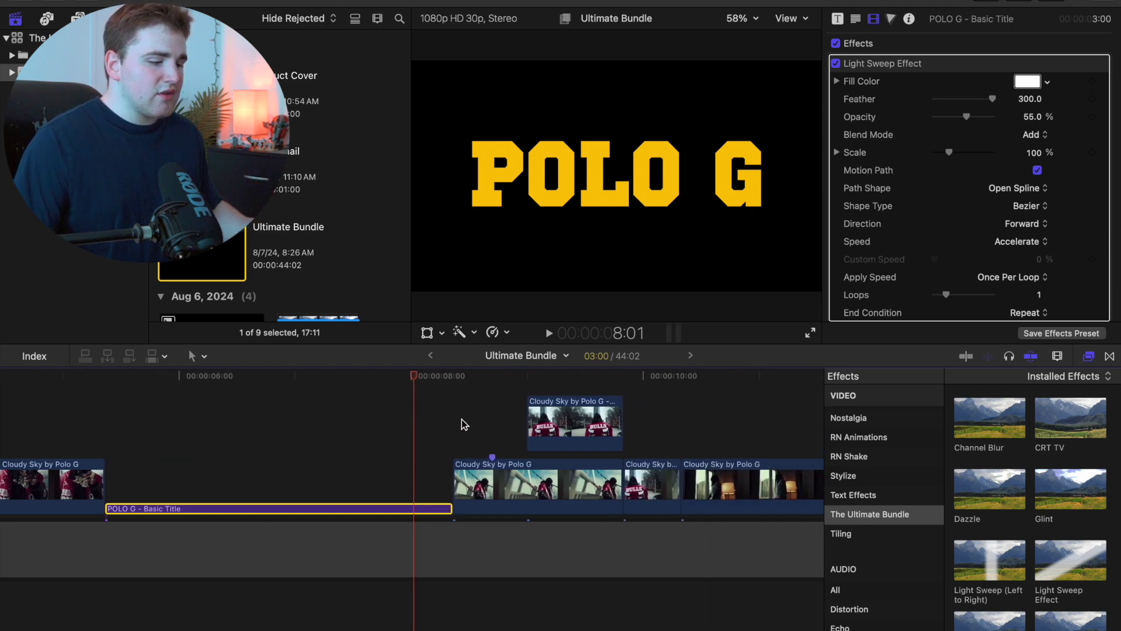
# Step: Apply the Offset effect to the next Cloudy Sky clip
pyautogui.click(457, 424)
pyautogui.click(453, 425)
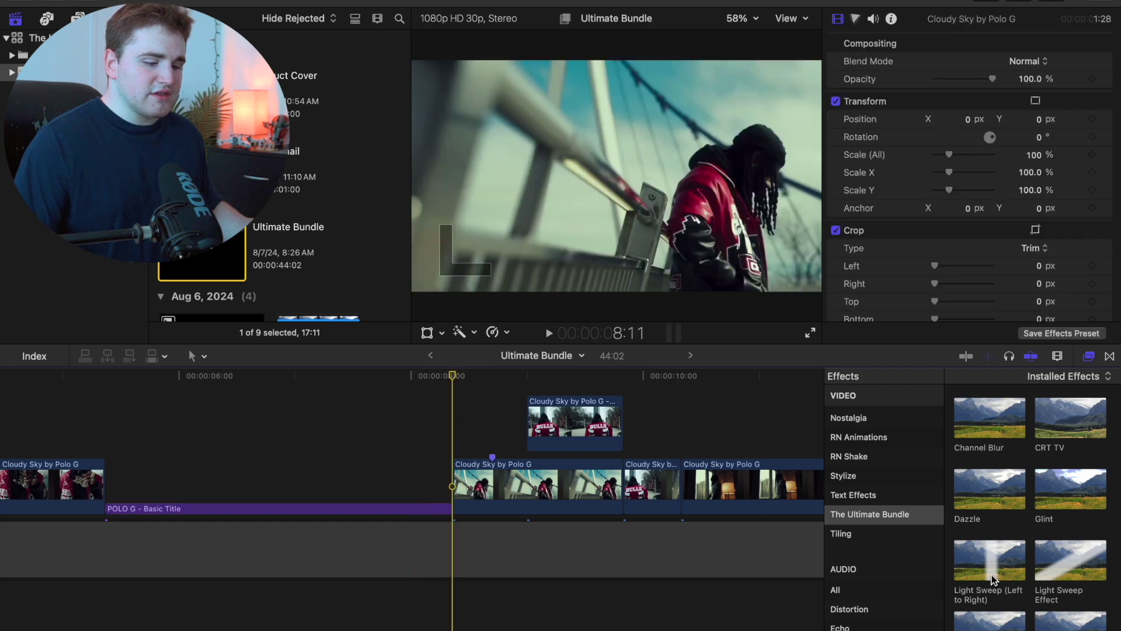
pyautogui.scroll(-3, 992, 578)
pyautogui.moveTo(992, 565); pyautogui.dragTo(563, 501)
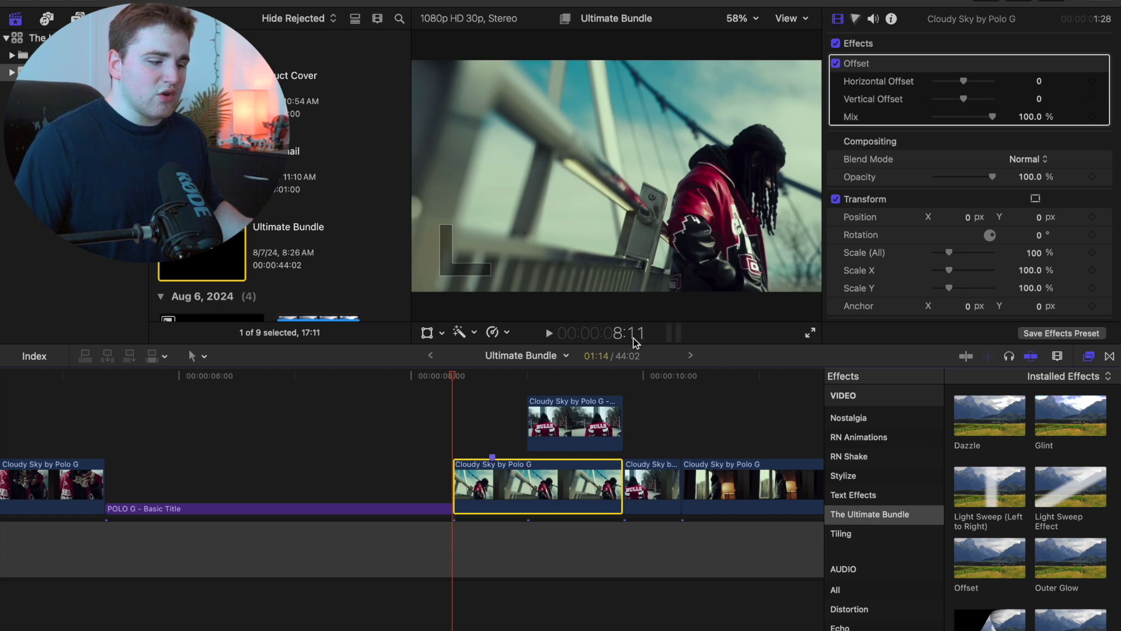
# Step: Keyframe Vertical Offset from 0 at the clip start to -200 ten frames later, then play it
pyautogui.click(1093, 100)
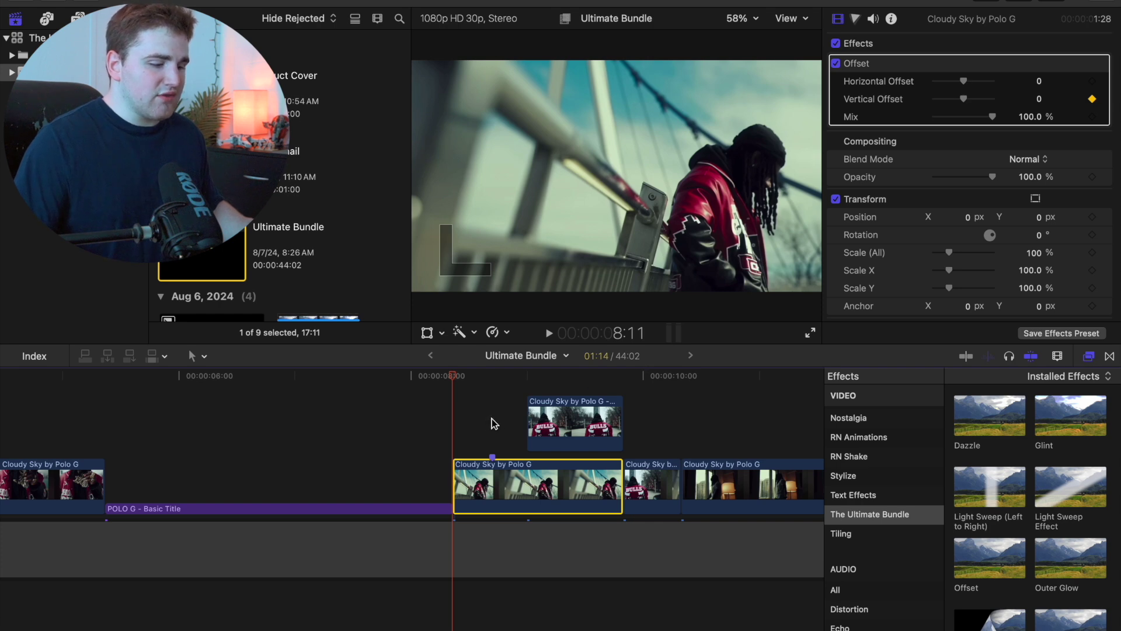
pyautogui.hotkey('shift', 'Right')
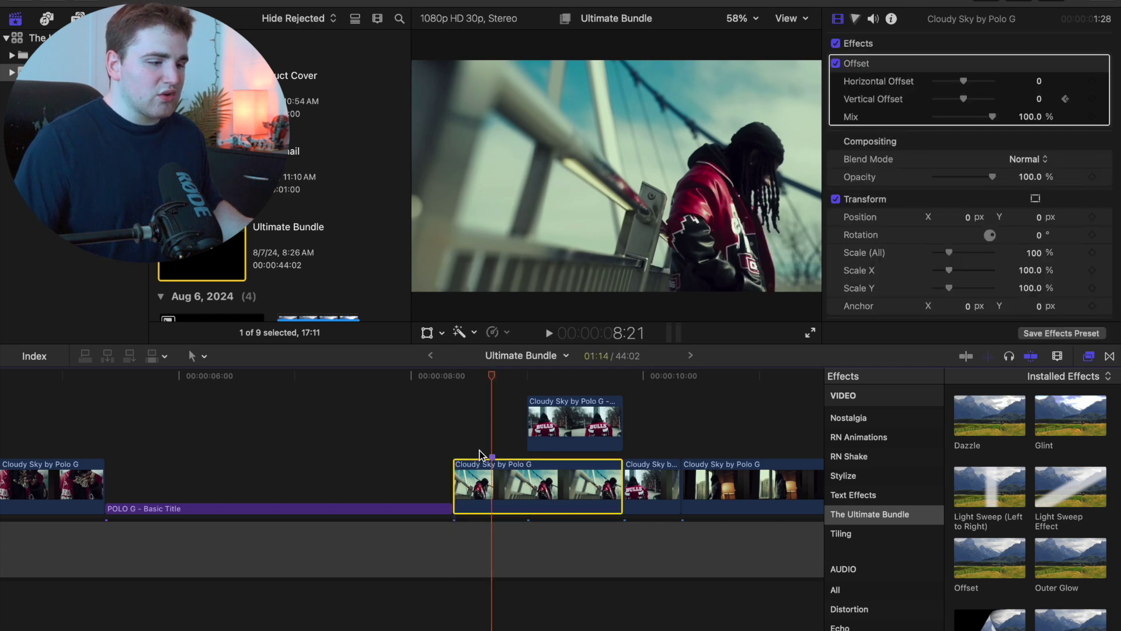
pyautogui.click(1038, 99)
pyautogui.write('-200')
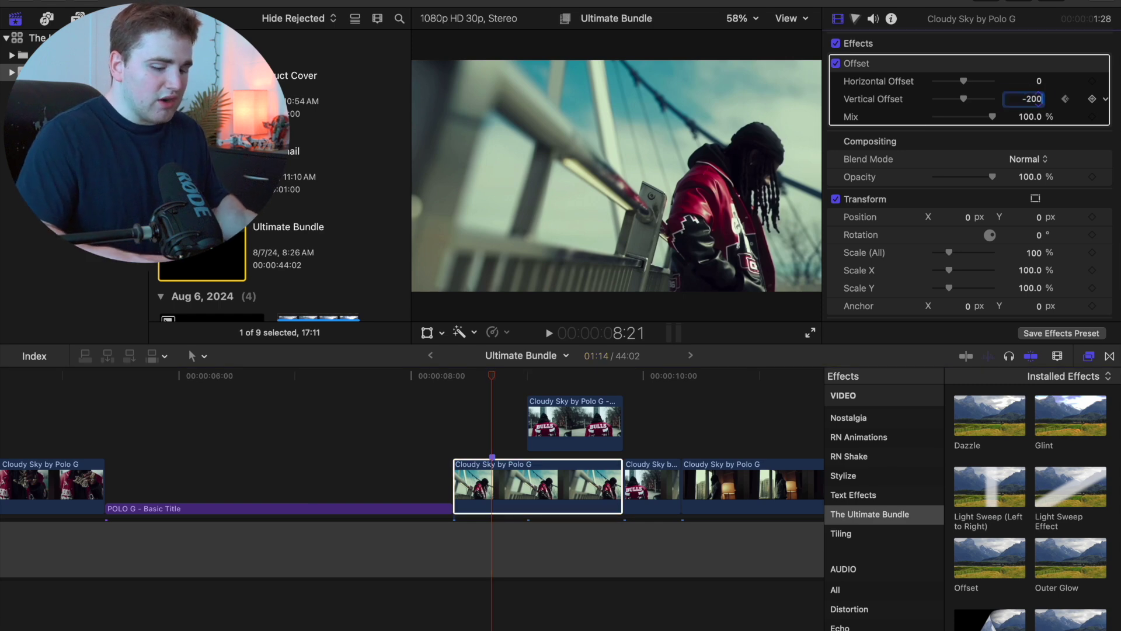
pyautogui.press('Return')
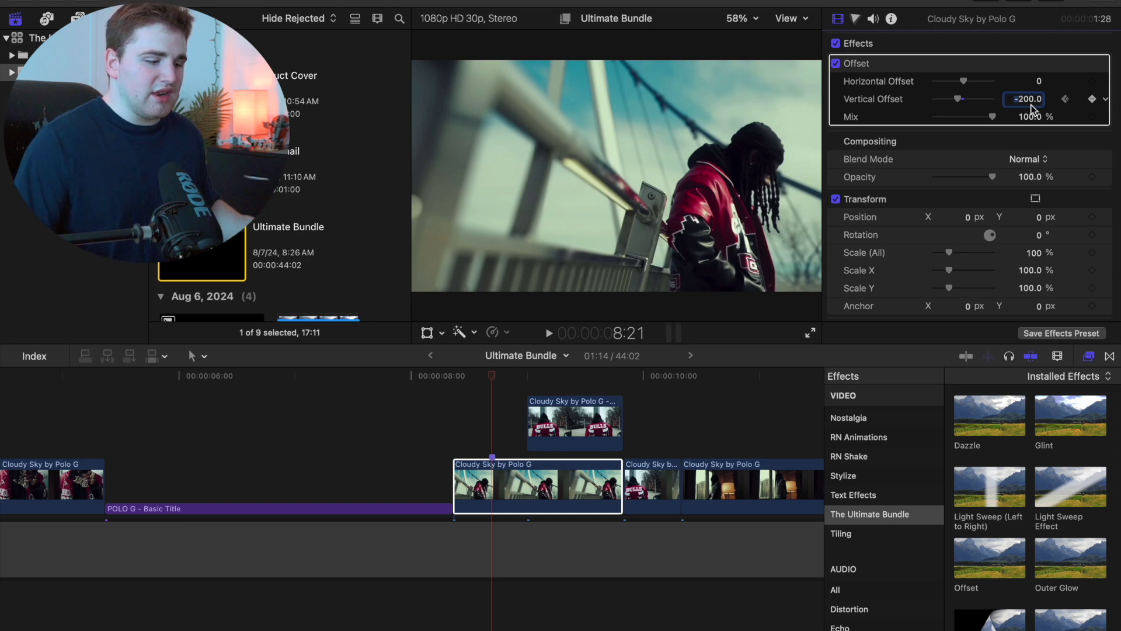
pyautogui.click(459, 425)
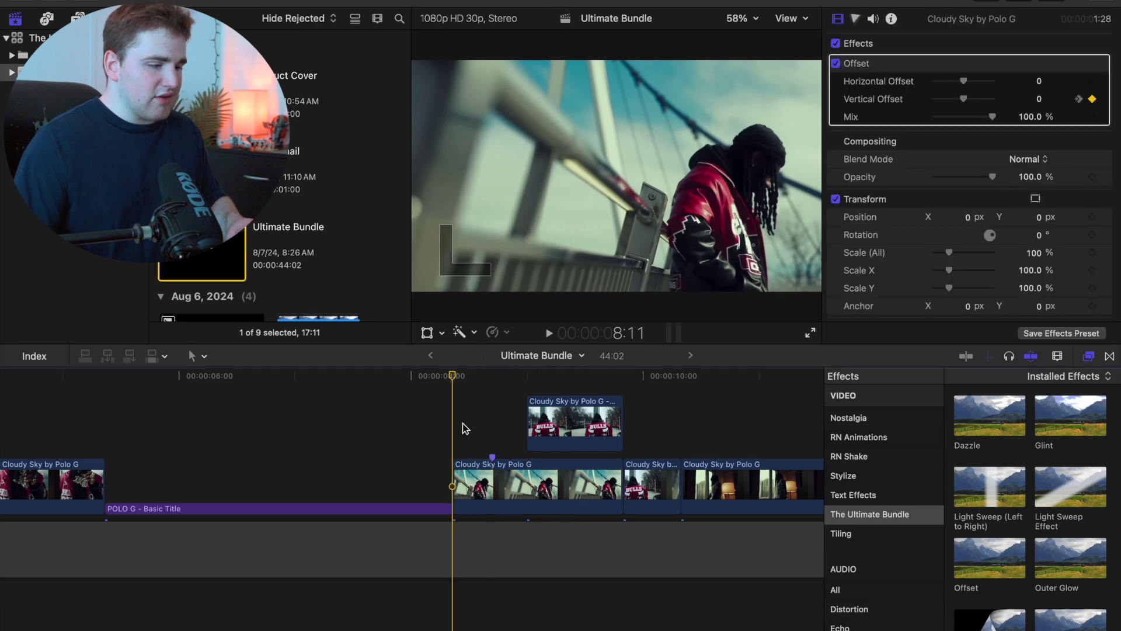
pyautogui.press('space')
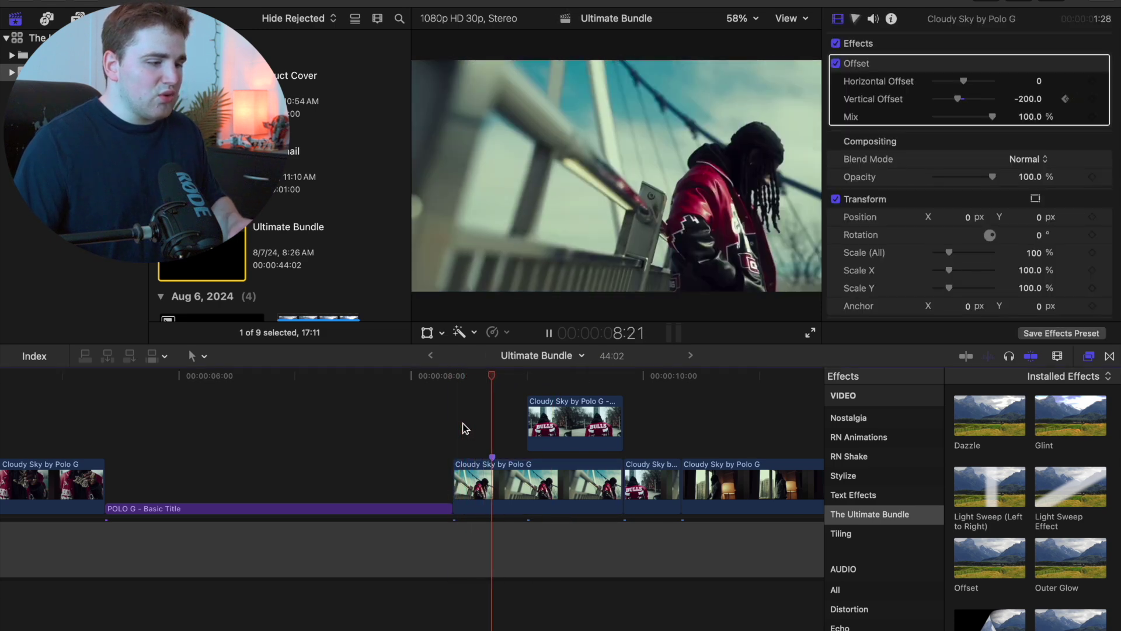